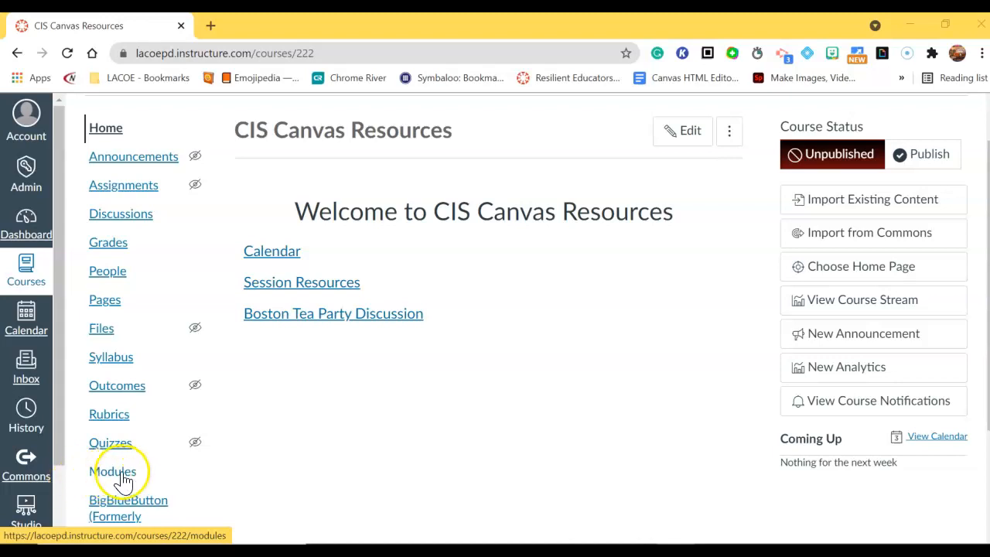
# Step: Go to the CIS course's Modules page and look over the existing modules
pyautogui.click(102, 473)
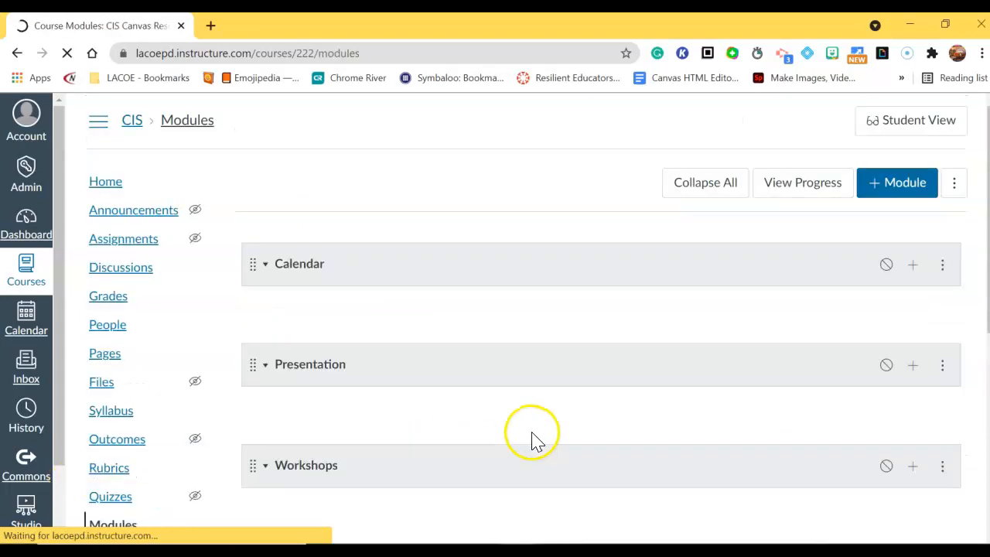
pyautogui.scroll(-2, 741, 246)
pyautogui.scroll(-6, 741, 246)
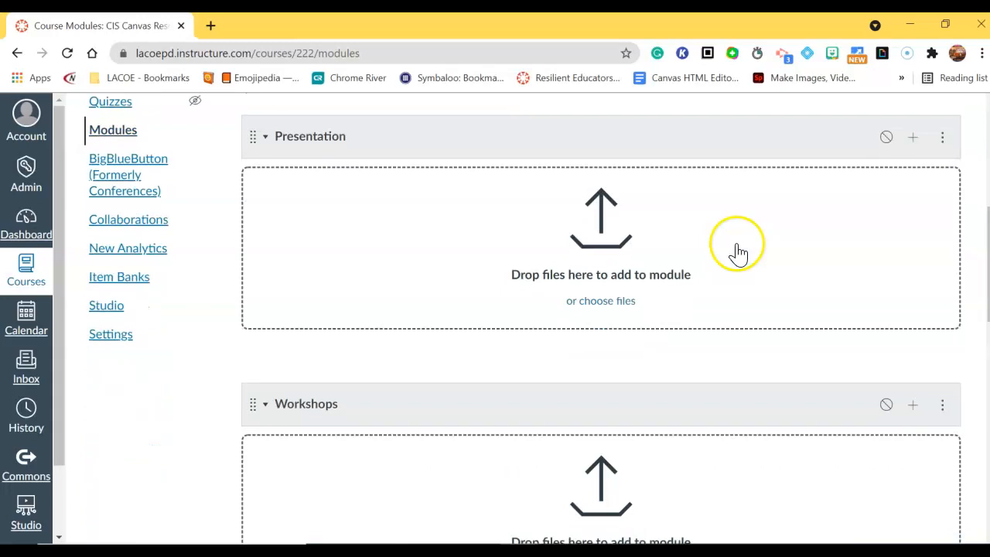
pyautogui.scroll(4, 731, 338)
pyautogui.scroll(4, 735, 338)
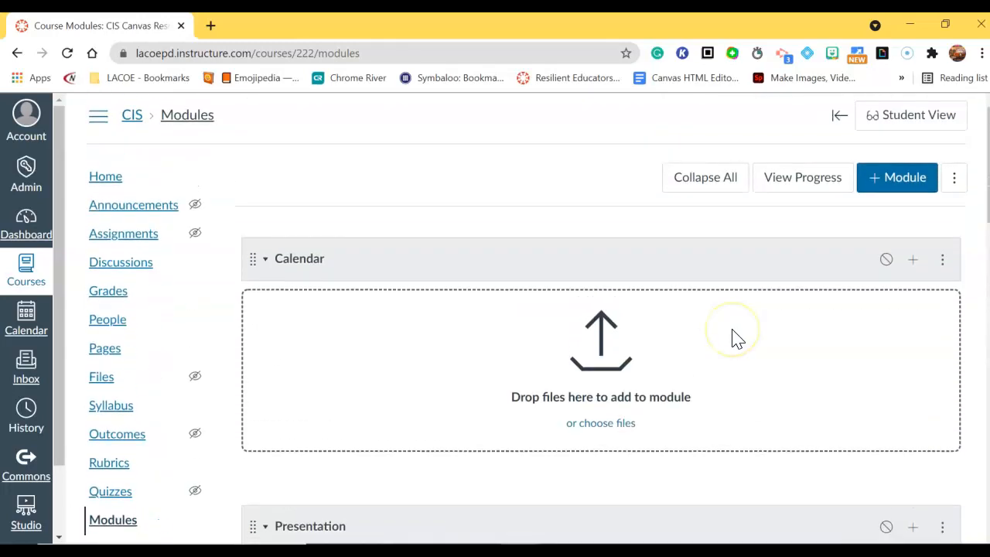
pyautogui.scroll(-9, 762, 346)
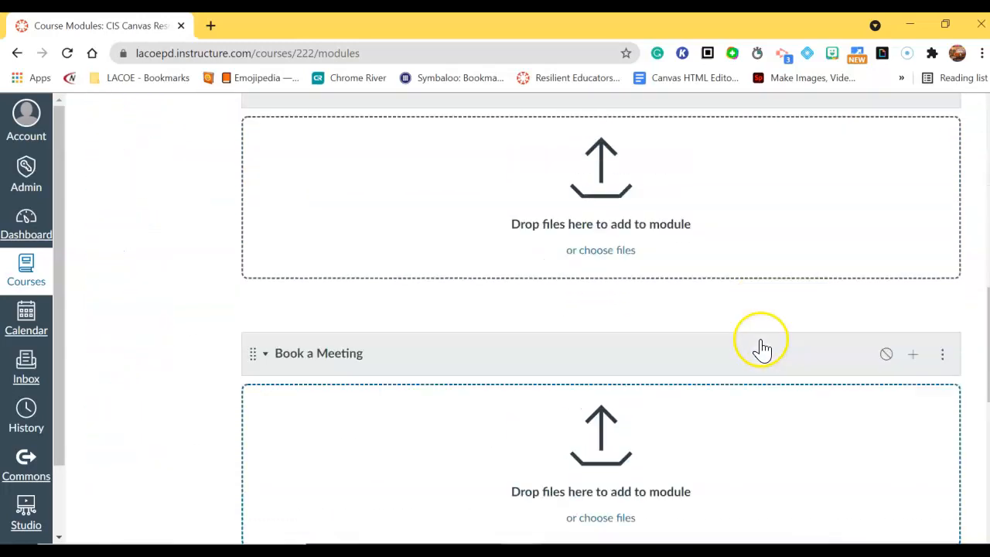
pyautogui.scroll(9, 762, 348)
# Step: Create a new module named 'Unit 1'
pyautogui.click(897, 187)
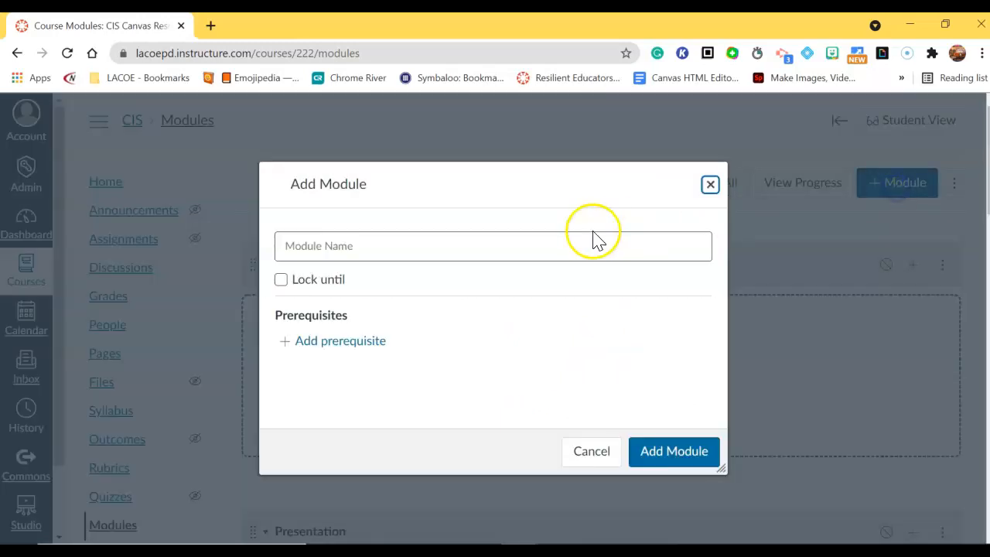
pyautogui.click(490, 245)
pyautogui.write('Unit 1')
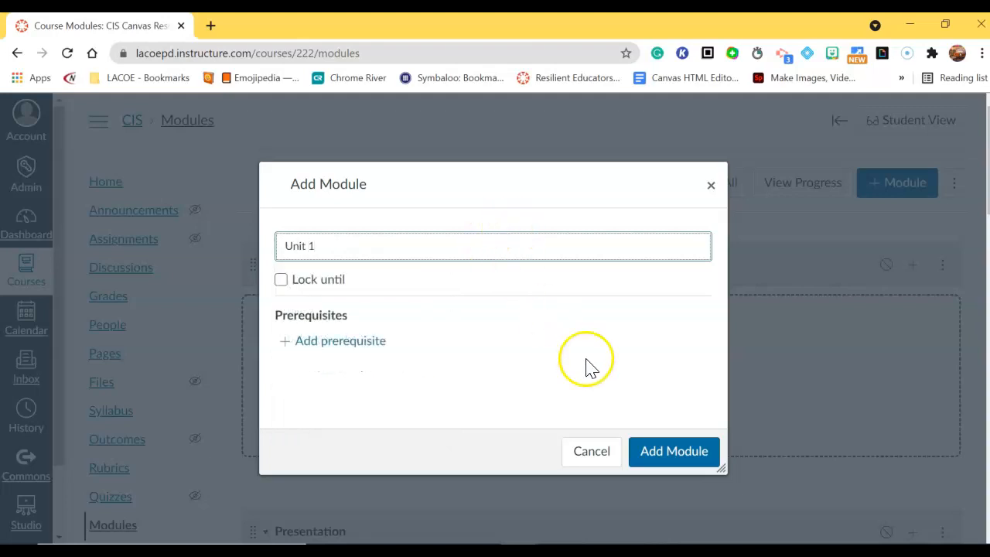
pyautogui.click(662, 451)
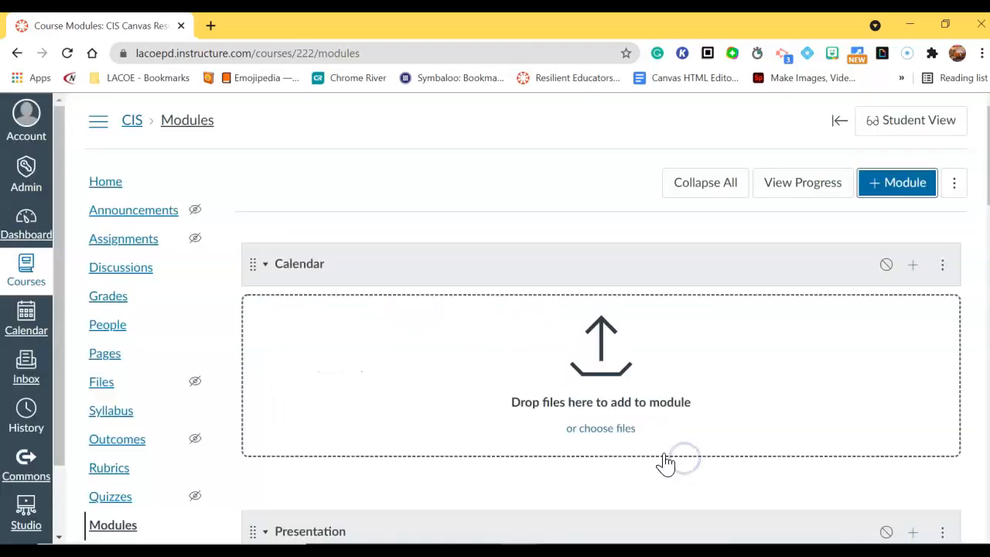
pyautogui.scroll(-18, 536, 270)
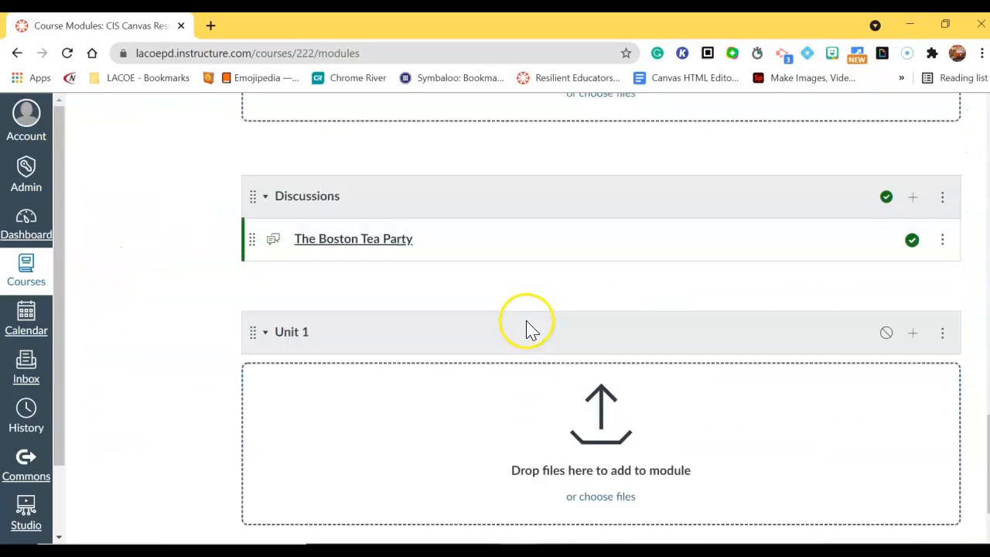
pyautogui.scroll(-1, 526, 329)
# Step: Drag Unit 1 above Calendar to the top of the list and toggle its publish state
pyautogui.moveTo(253, 255); pyautogui.dragTo(181, 135)
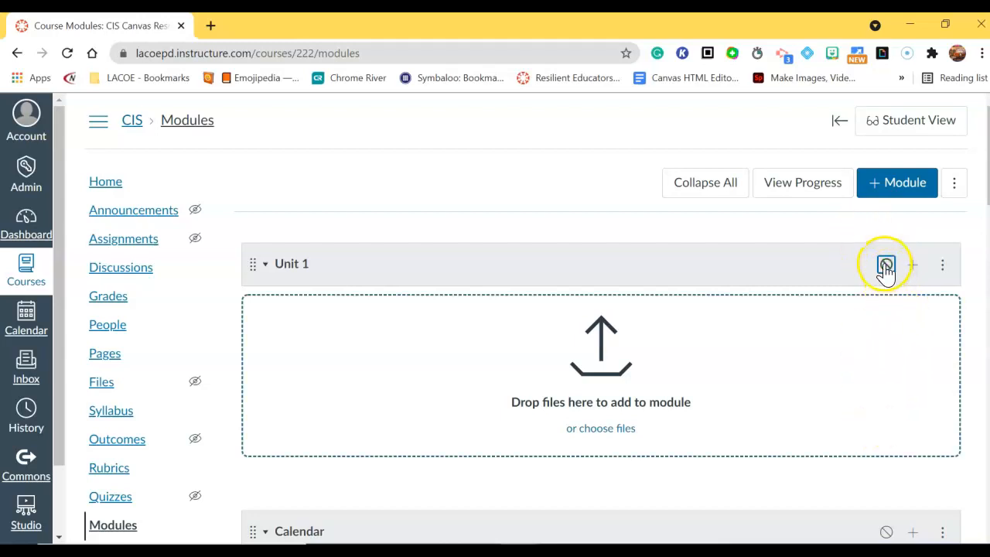
pyautogui.click(885, 266)
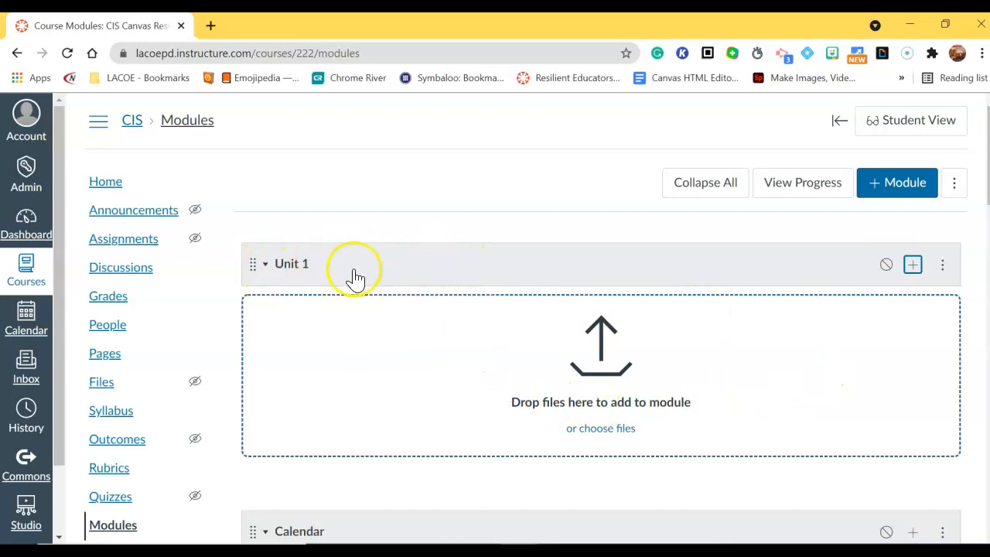
# Step: Create a new assignment named 'Assignment #1' inside the Unit 1 module
pyautogui.click(913, 265)
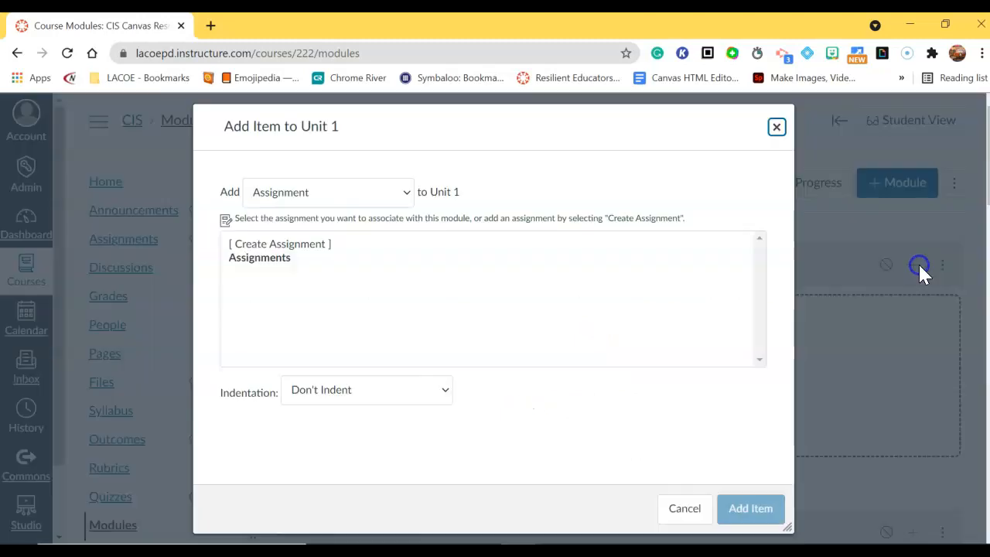
pyautogui.click(407, 193)
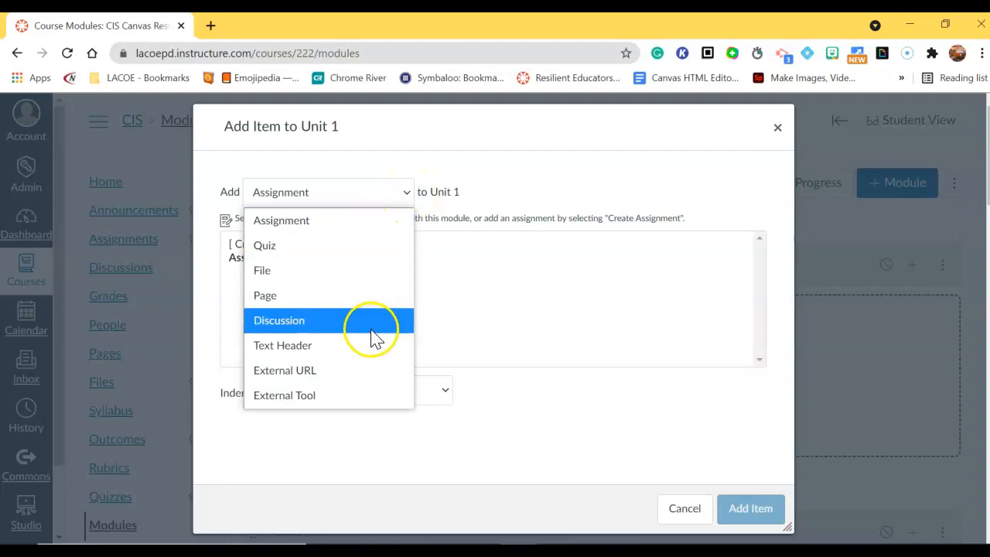
pyautogui.click(305, 222)
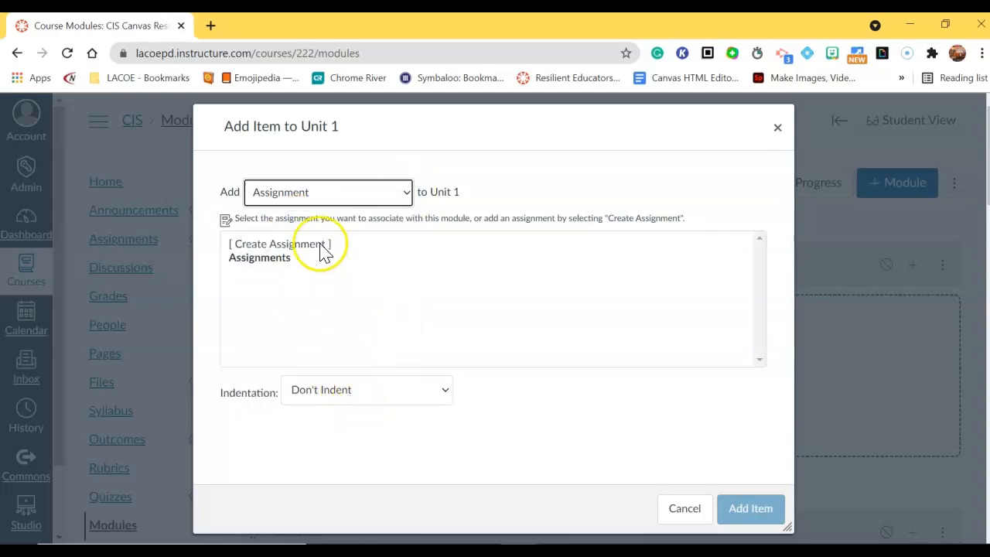
pyautogui.click(263, 245)
pyautogui.click(341, 391)
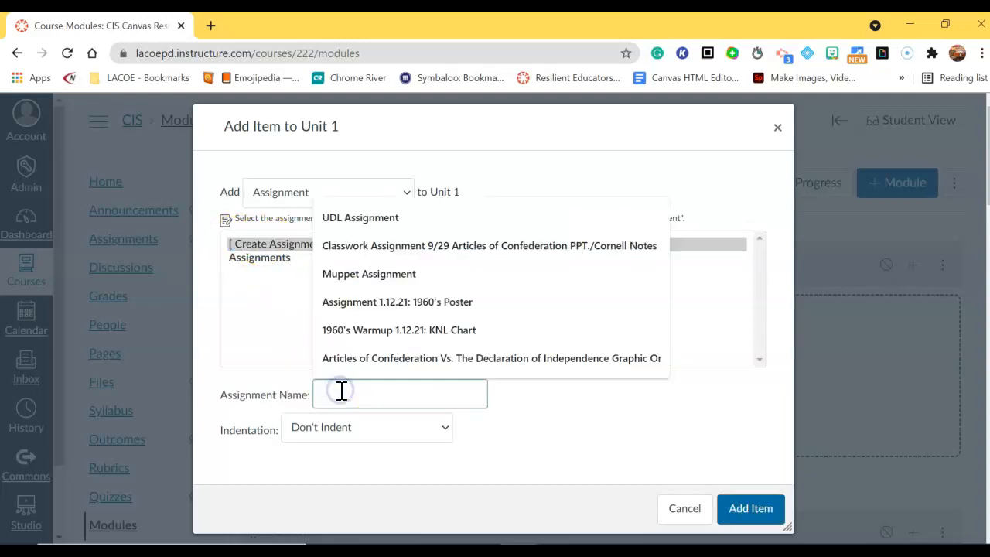
pyautogui.write('A')
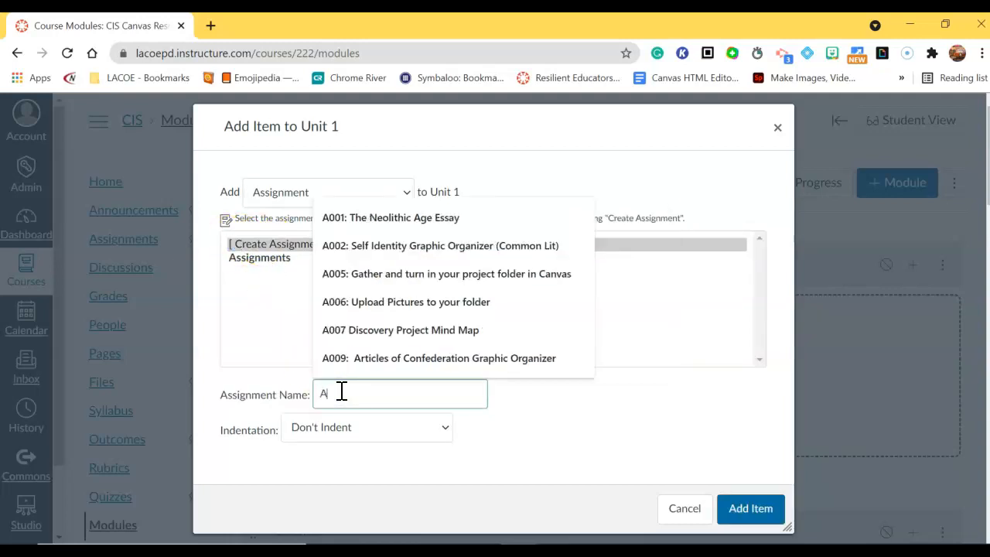
pyautogui.write('ssignment #1')
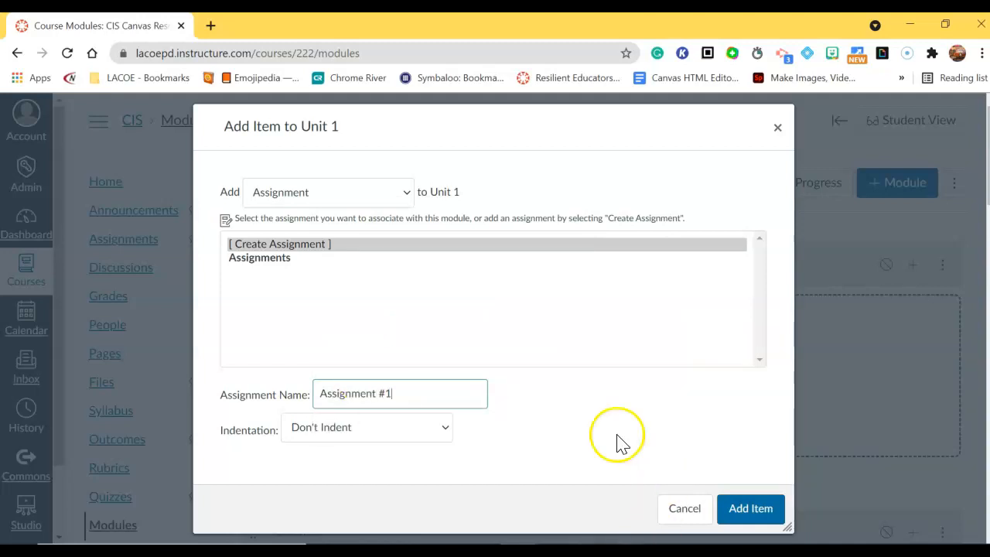
pyautogui.click(761, 515)
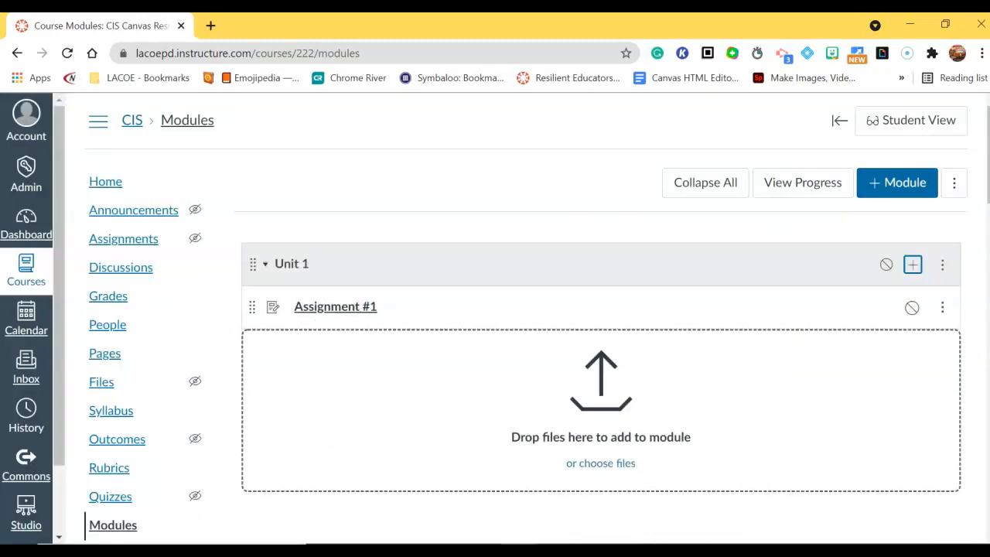
# Step: Start a new quiz item for Unit 1, keeping New Quizzes as the engine
pyautogui.click(913, 266)
pyautogui.click(384, 194)
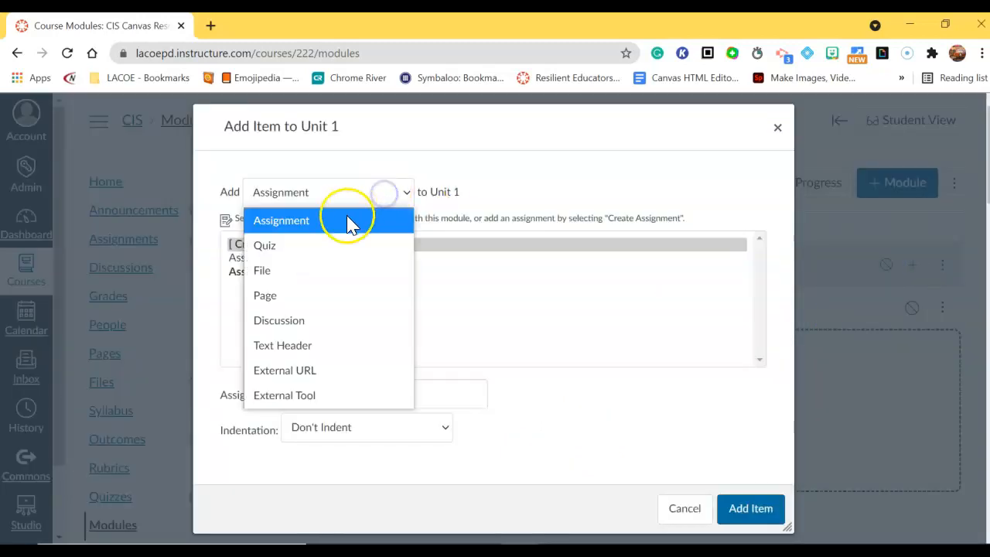
pyautogui.click(328, 244)
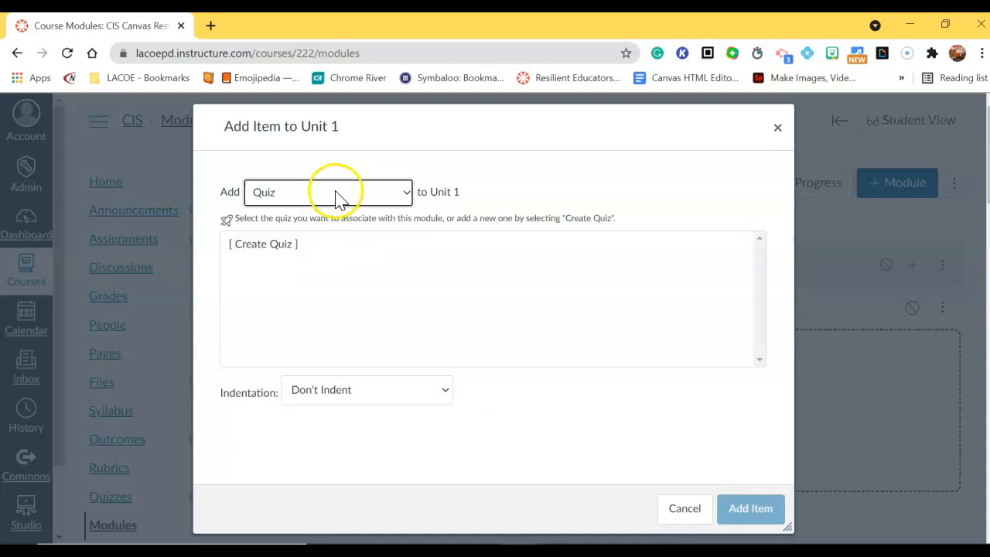
pyautogui.click(260, 244)
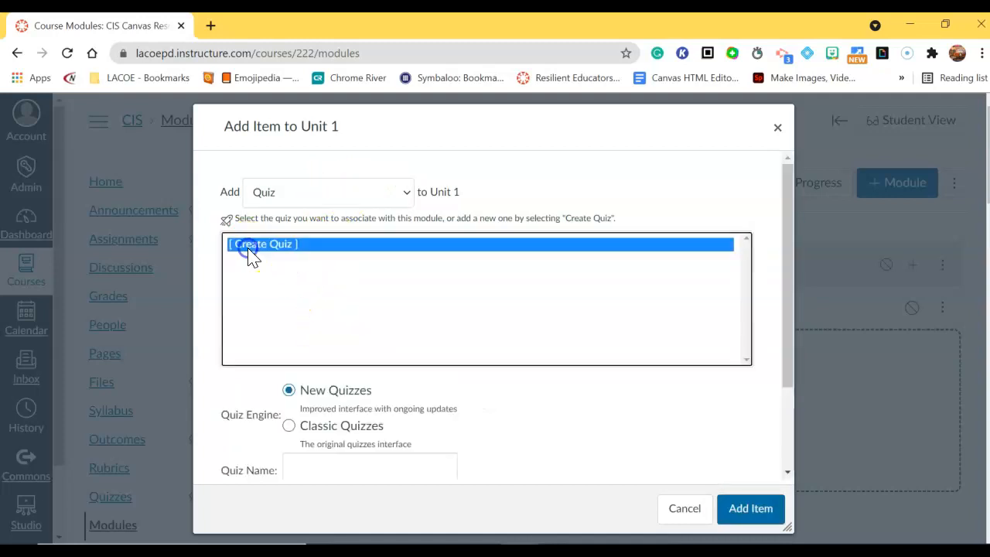
pyautogui.scroll(-1, 327, 404)
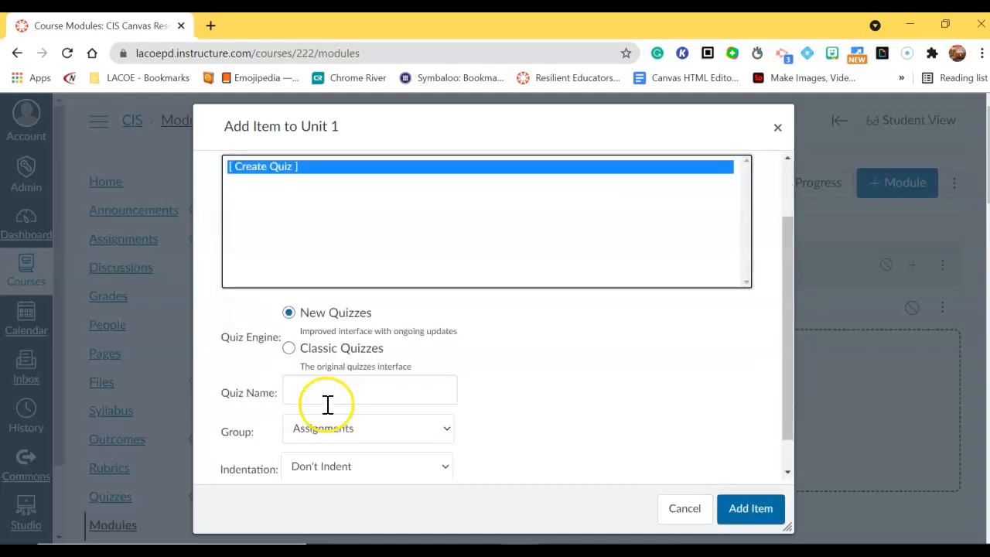
pyautogui.click(308, 316)
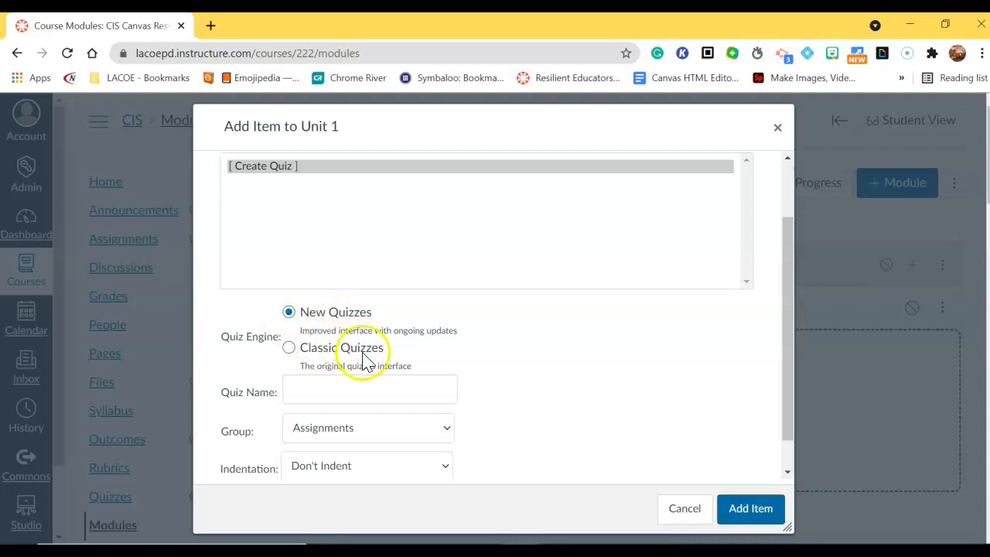
pyautogui.scroll(-1, 508, 400)
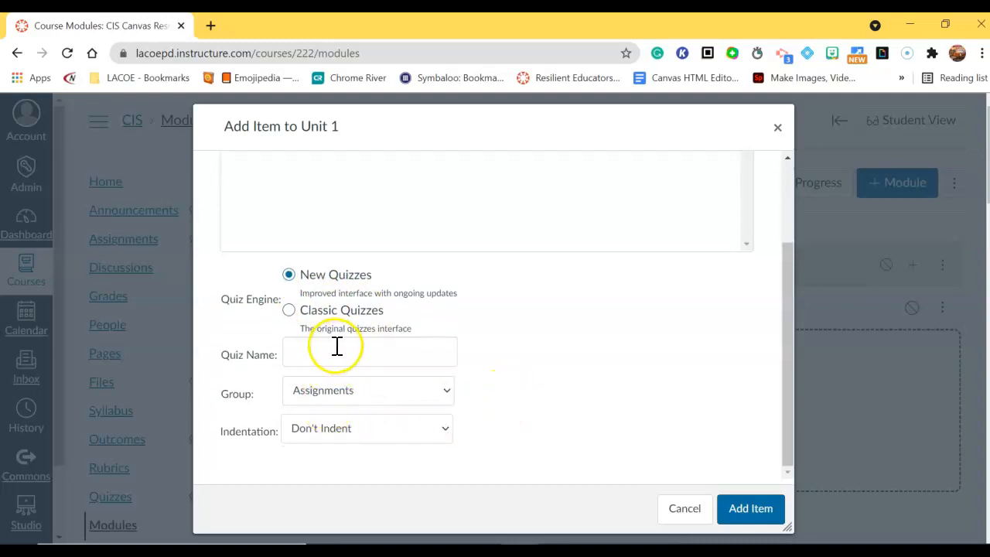
# Step: Name the quiz 'Quiz #1', keep the Assignments group, and add it to Unit 1
pyautogui.click(309, 352)
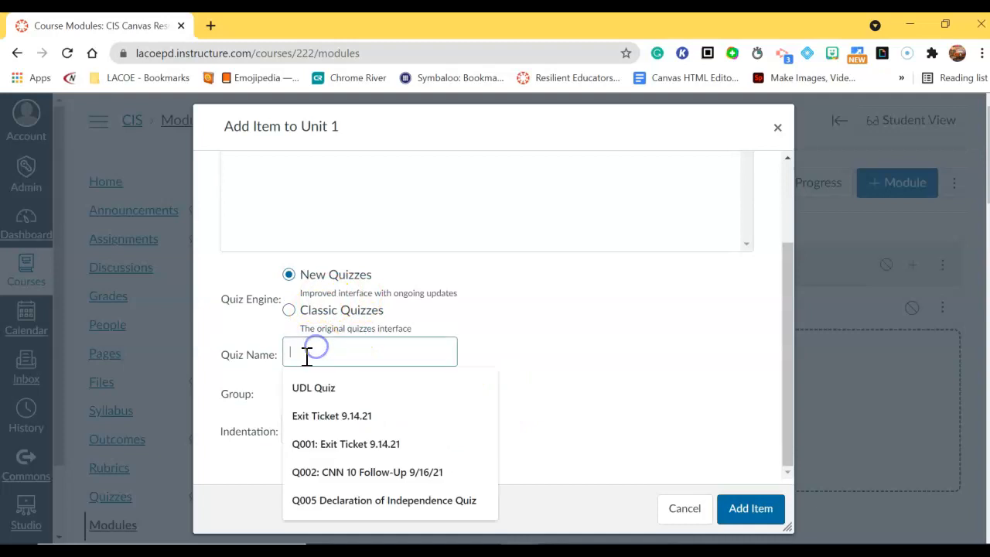
pyautogui.press('Return')
pyautogui.write('Quiz #1')
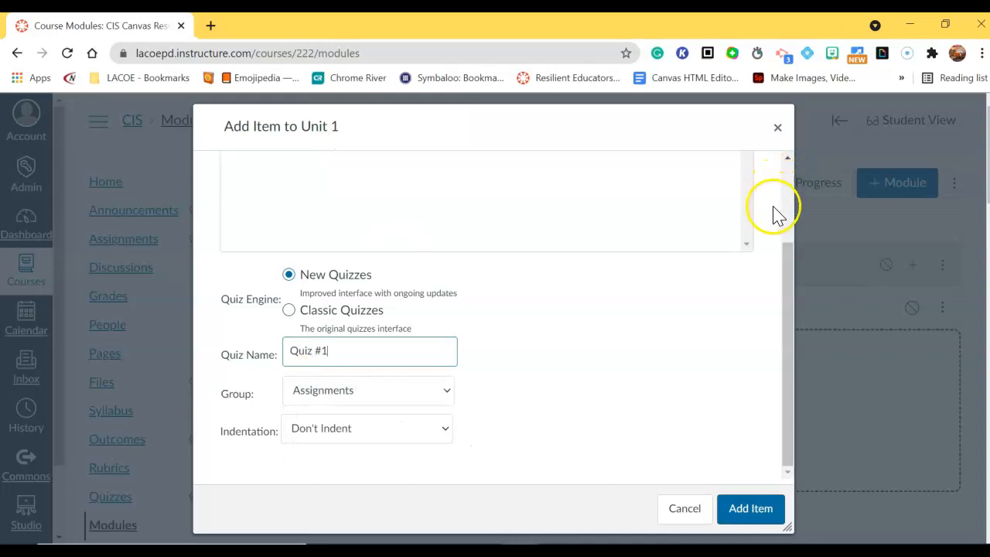
pyautogui.click(589, 337)
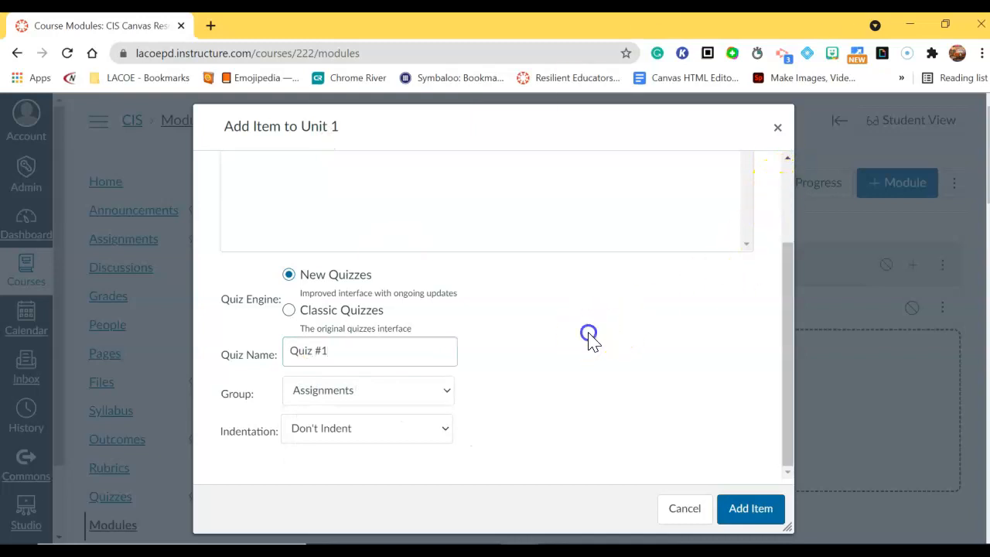
pyautogui.click(345, 392)
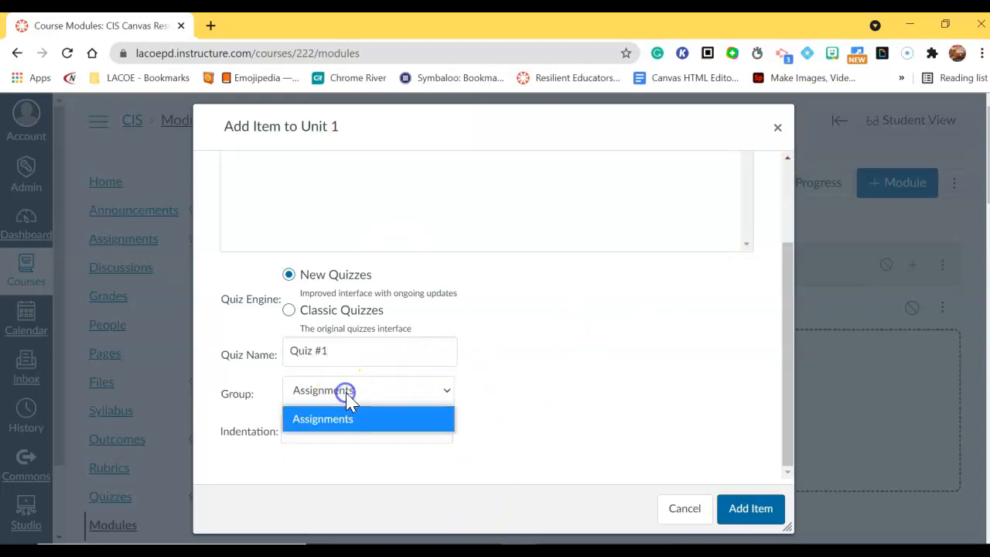
pyautogui.click(520, 381)
pyautogui.click(380, 389)
pyautogui.click(502, 401)
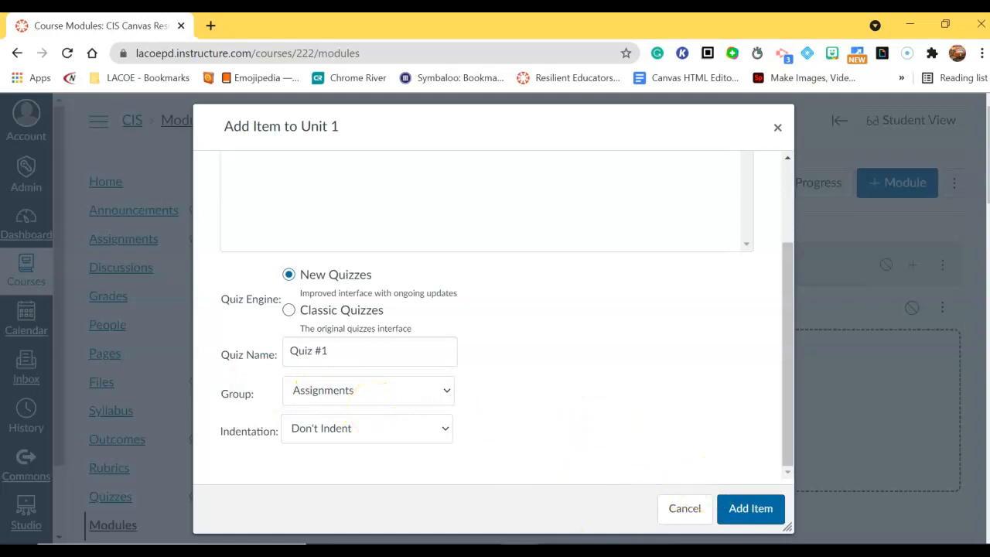
pyautogui.click(719, 510)
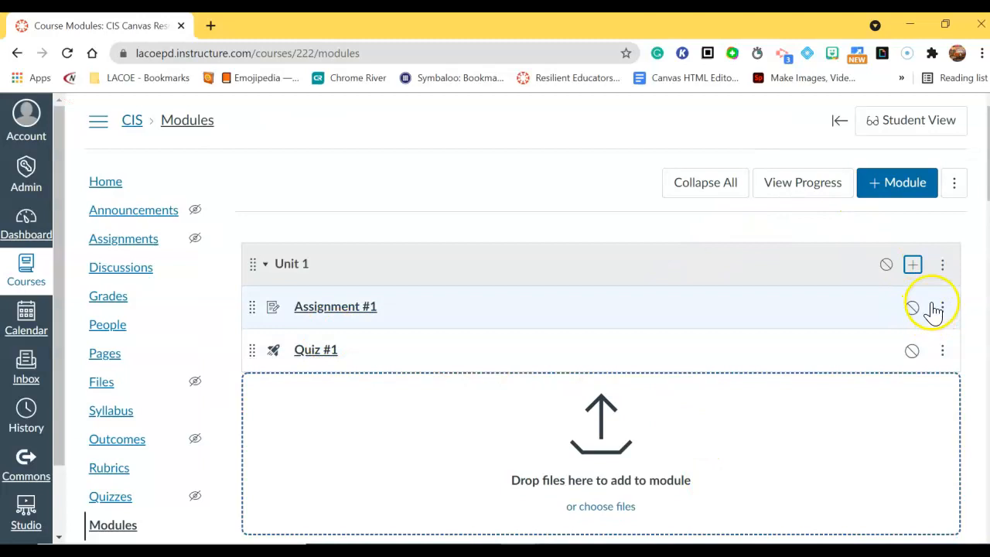
# Step: Set the new Unit 1 item type to File and start a new file upload
pyautogui.click(913, 267)
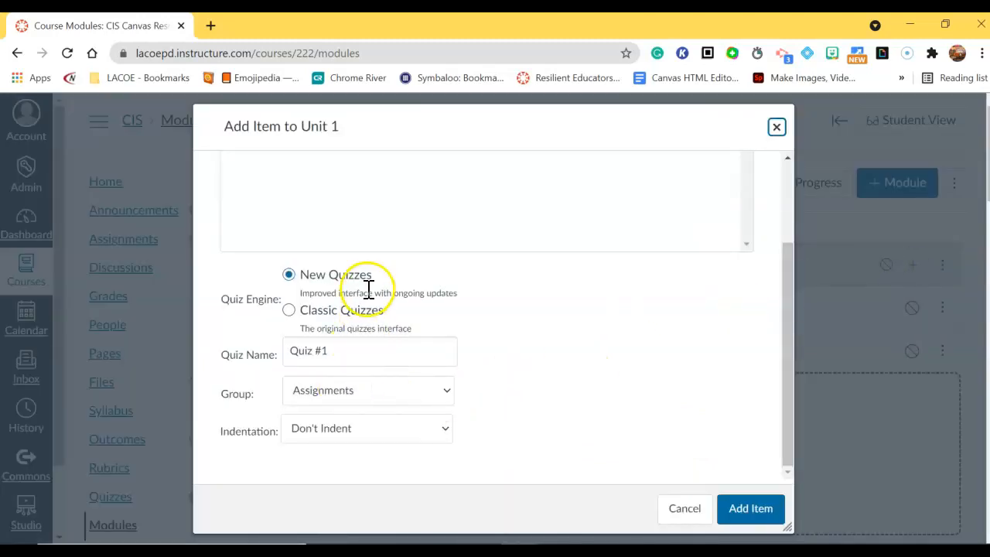
pyautogui.scroll(2, 348, 293)
pyautogui.click(386, 193)
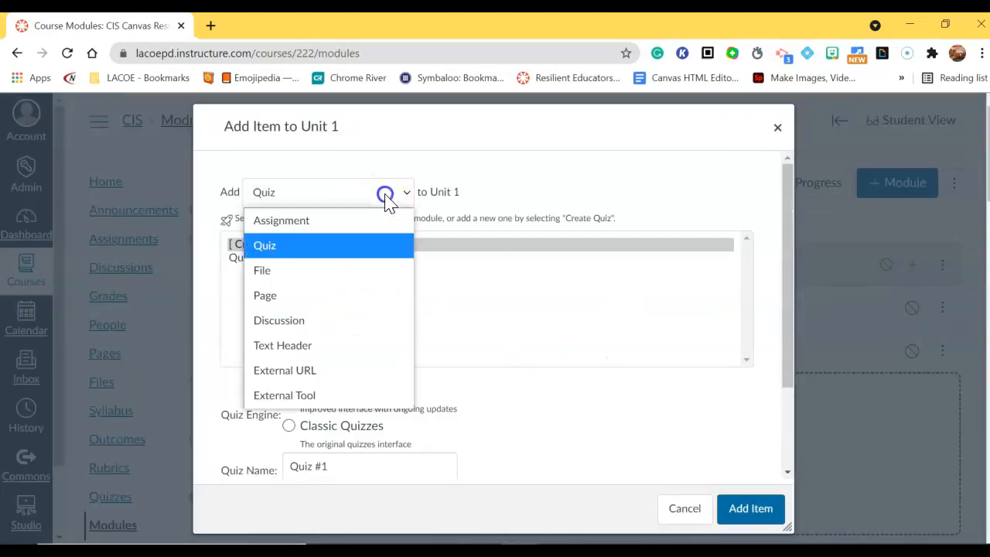
pyautogui.click(352, 296)
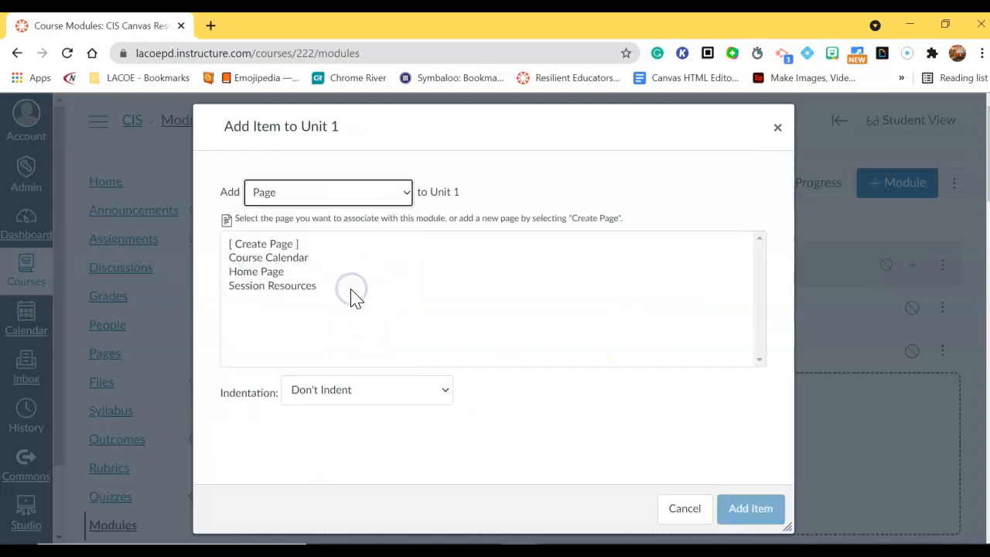
pyautogui.click(371, 194)
pyautogui.click(353, 266)
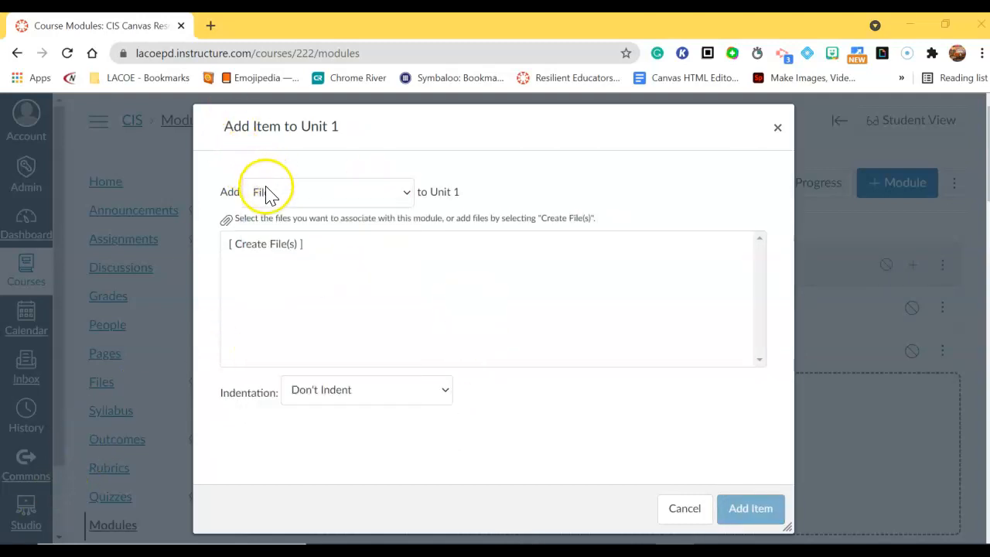
pyautogui.click(242, 244)
pyautogui.scroll(-2, 374, 444)
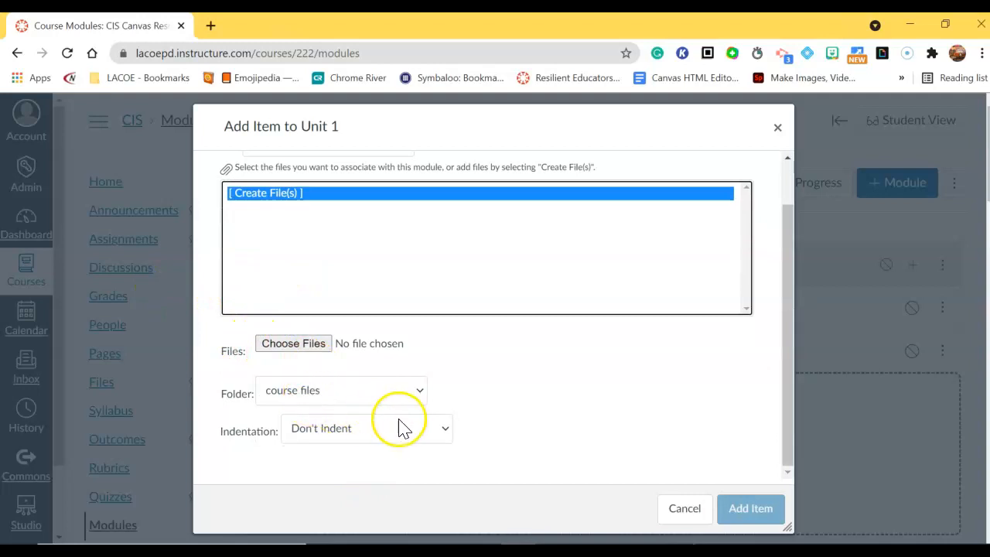
pyautogui.scroll(2, 401, 429)
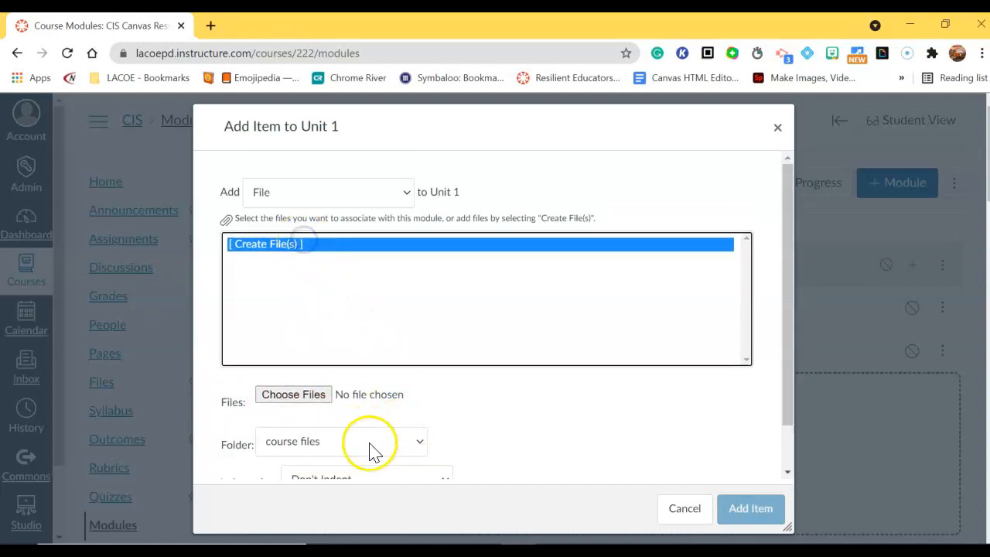
pyautogui.scroll(-2, 421, 464)
# Step: Upload activity 9-3-2021.csv from Downloads into course files and add it to Unit 1
pyautogui.click(273, 345)
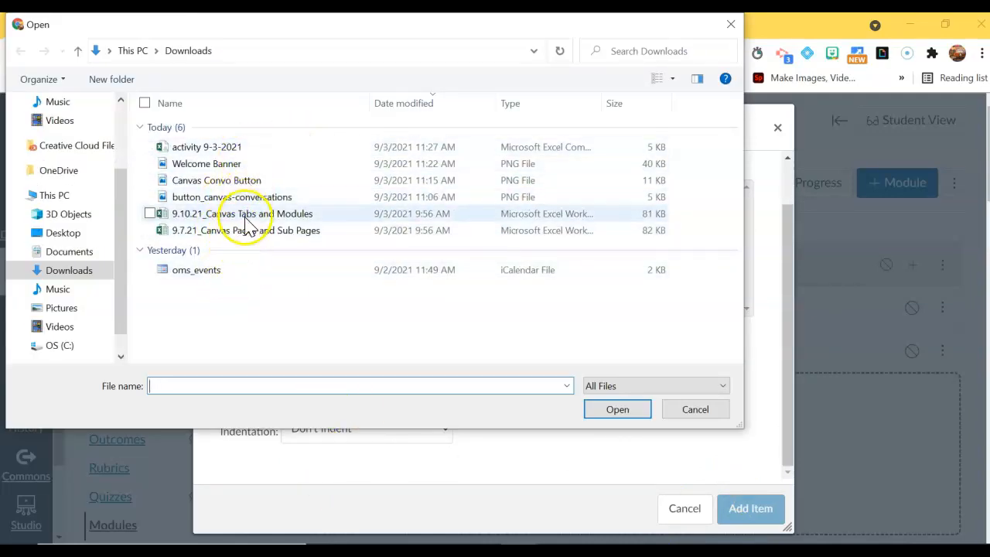
pyautogui.click(221, 148)
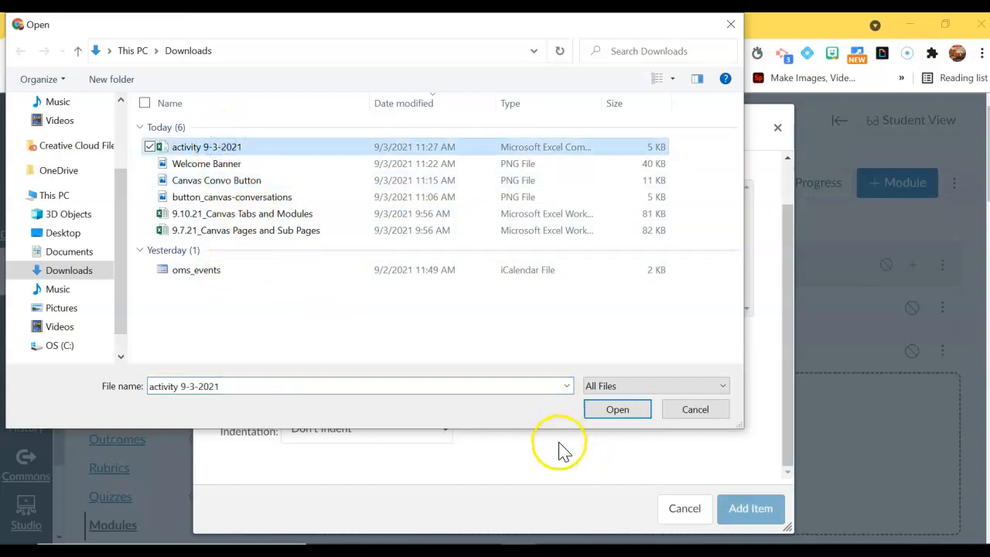
pyautogui.click(596, 414)
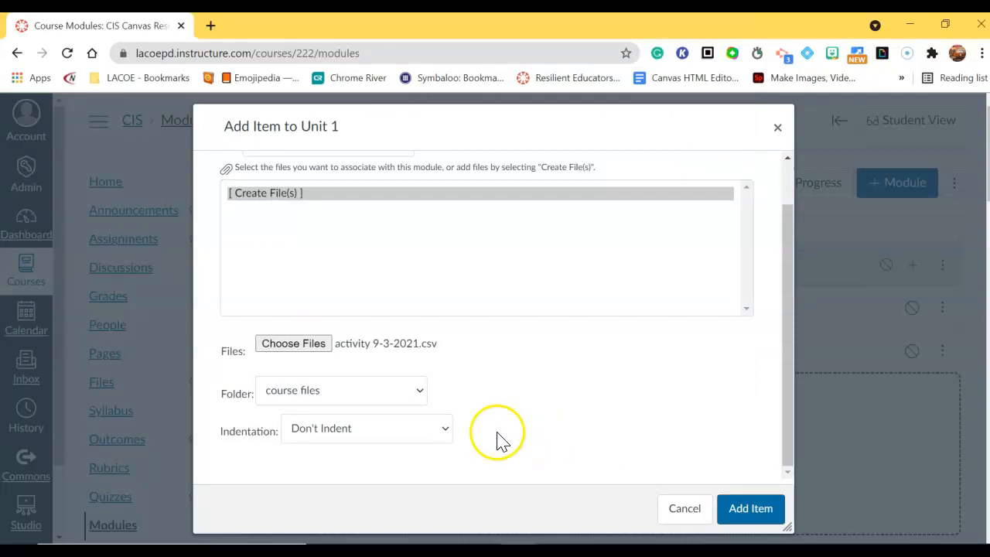
pyautogui.click(383, 392)
pyautogui.click(590, 409)
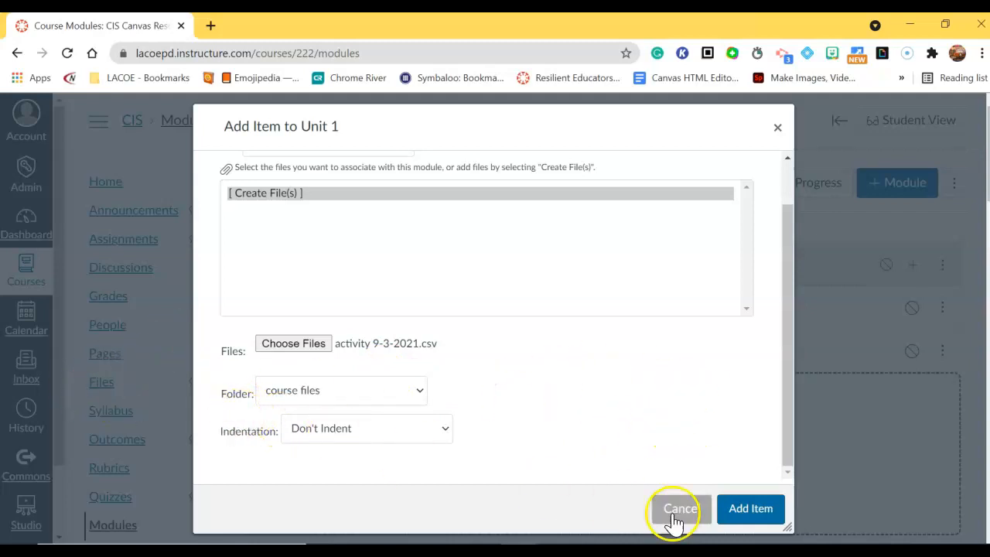
pyautogui.click(762, 514)
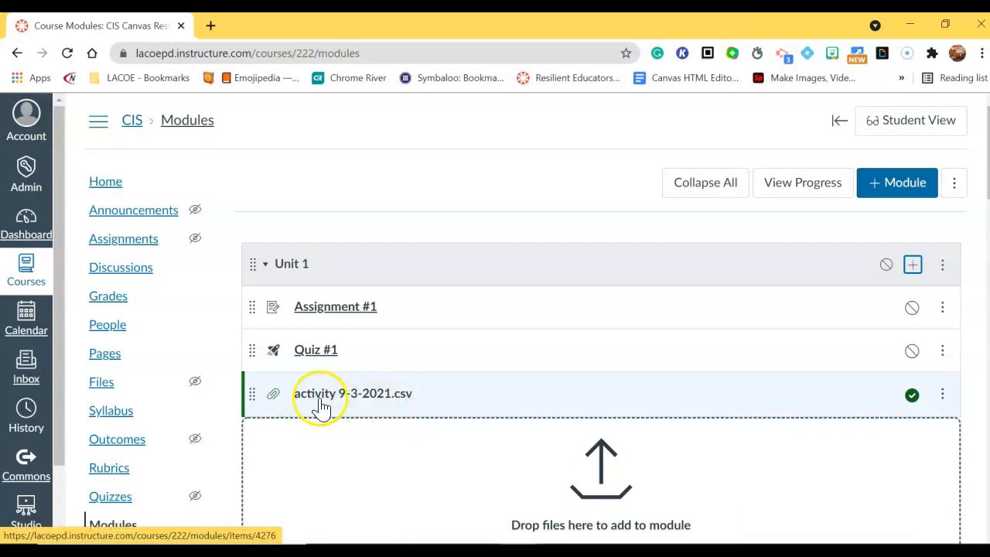
# Step: Create a new page named 'Page #1' at the end of Unit 1
pyautogui.click(885, 200)
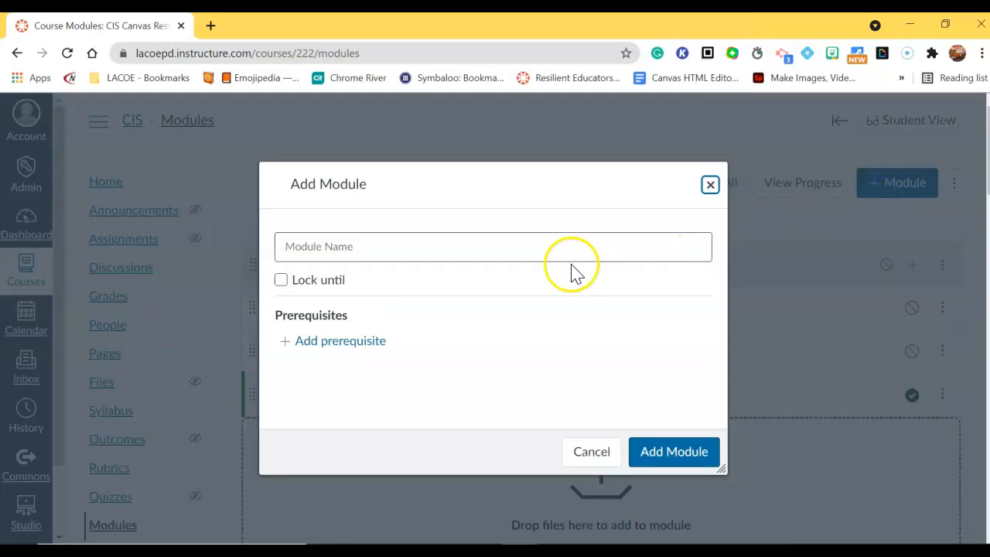
pyautogui.click(710, 187)
pyautogui.click(914, 265)
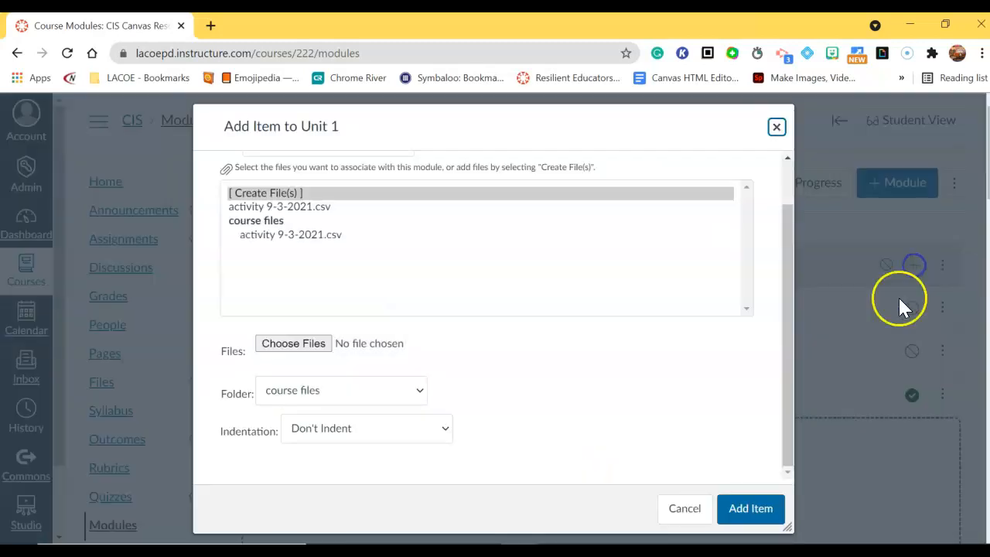
pyautogui.scroll(1, 339, 178)
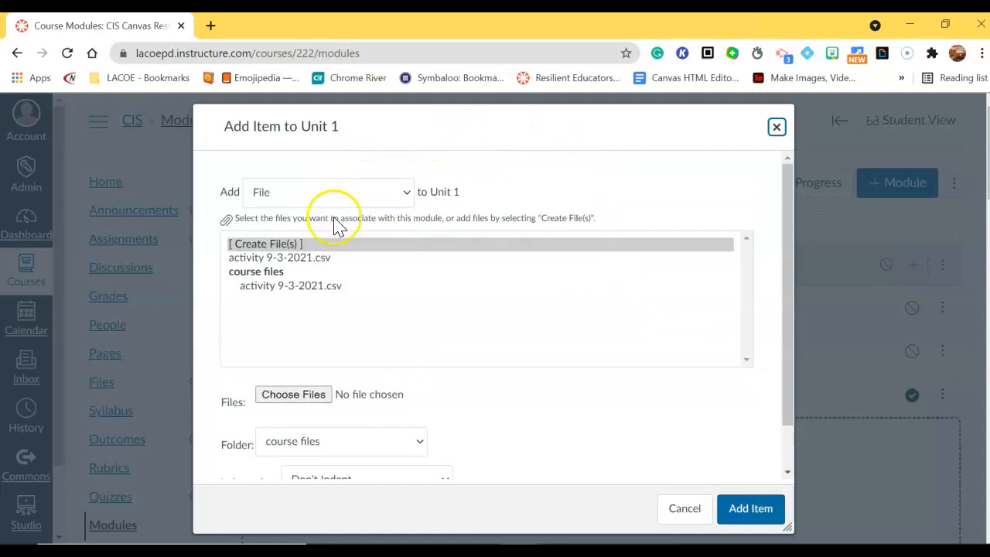
pyautogui.click(353, 197)
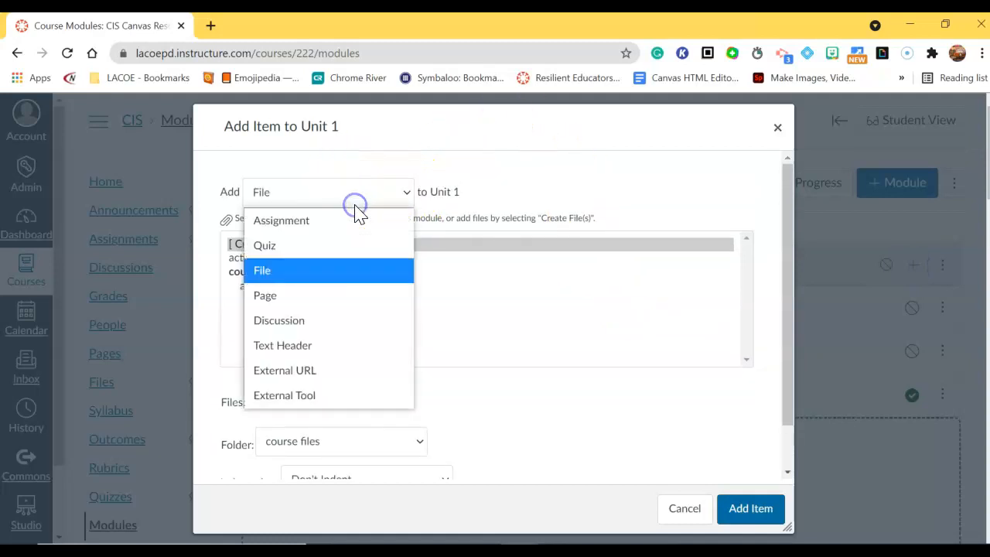
pyautogui.click(331, 299)
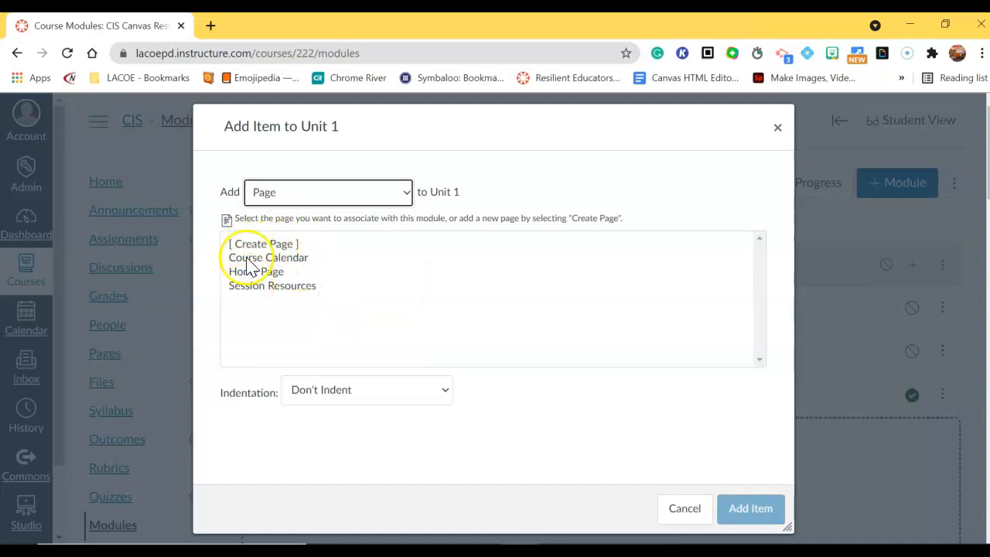
pyautogui.click(250, 246)
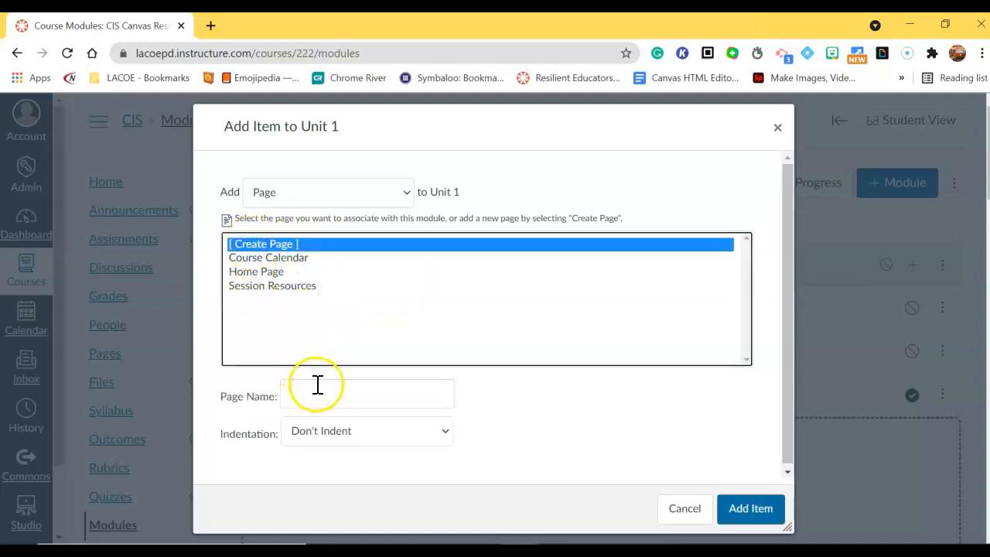
pyautogui.click(317, 384)
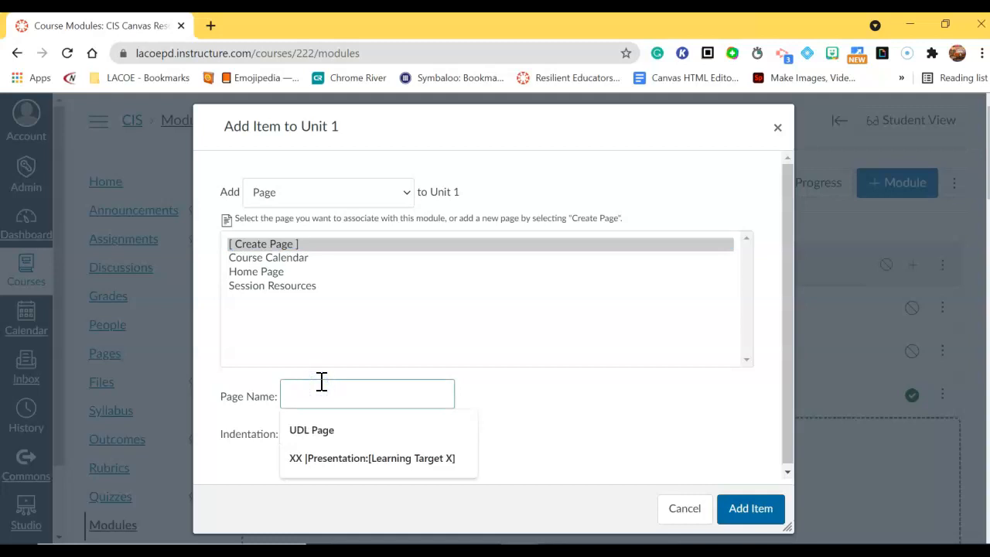
pyautogui.write('Page #1')
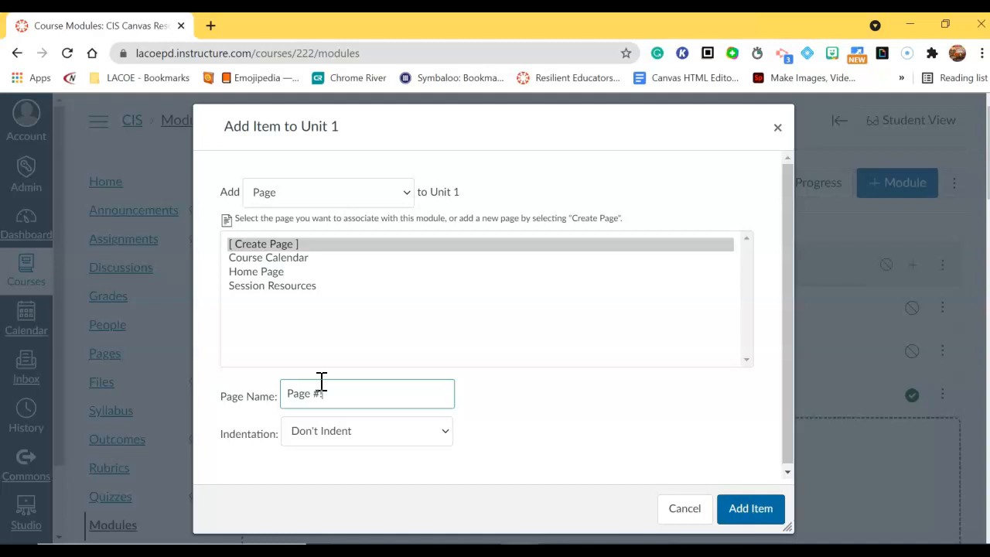
pyautogui.click(749, 517)
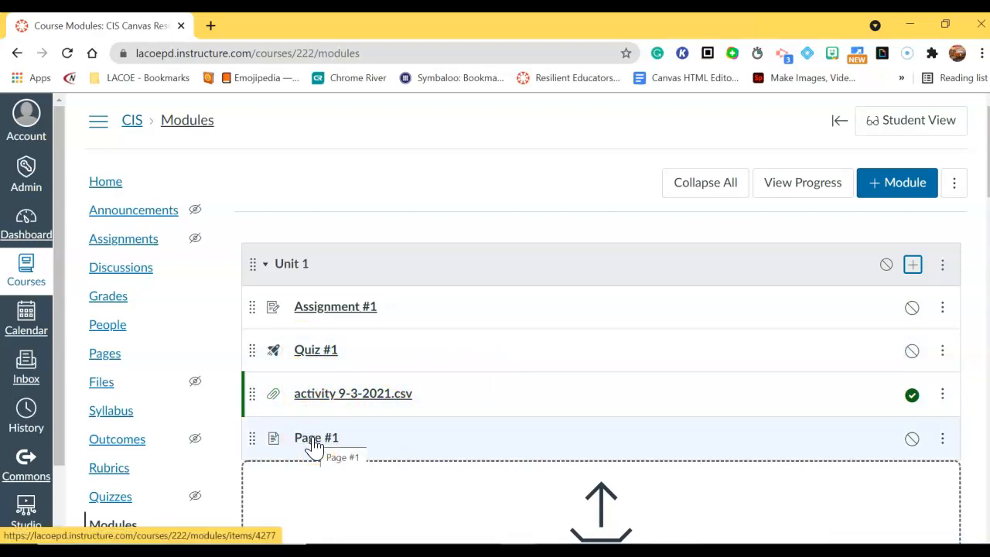
# Step: Create a new discussion topic named 'Discussion #1' in Unit 1
pyautogui.click(913, 265)
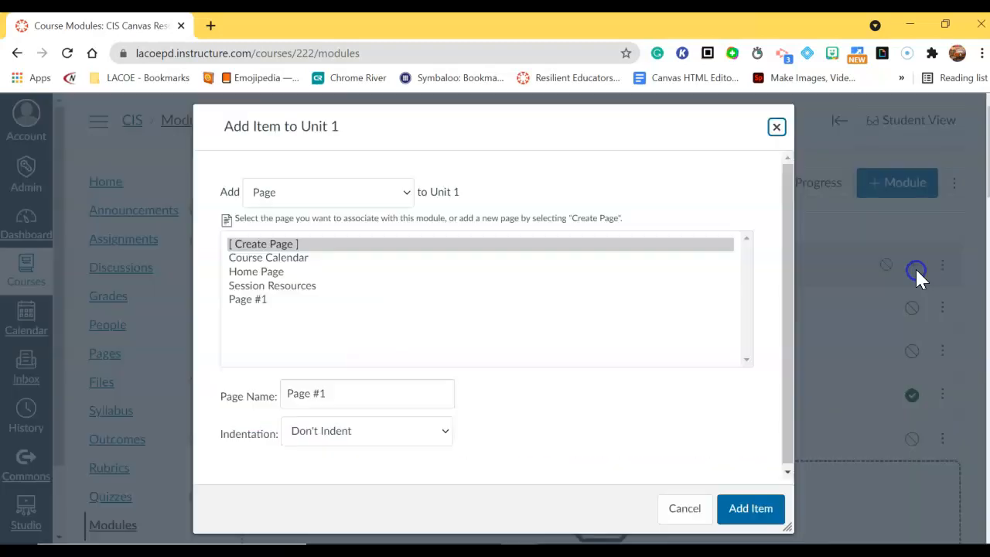
pyautogui.click(390, 201)
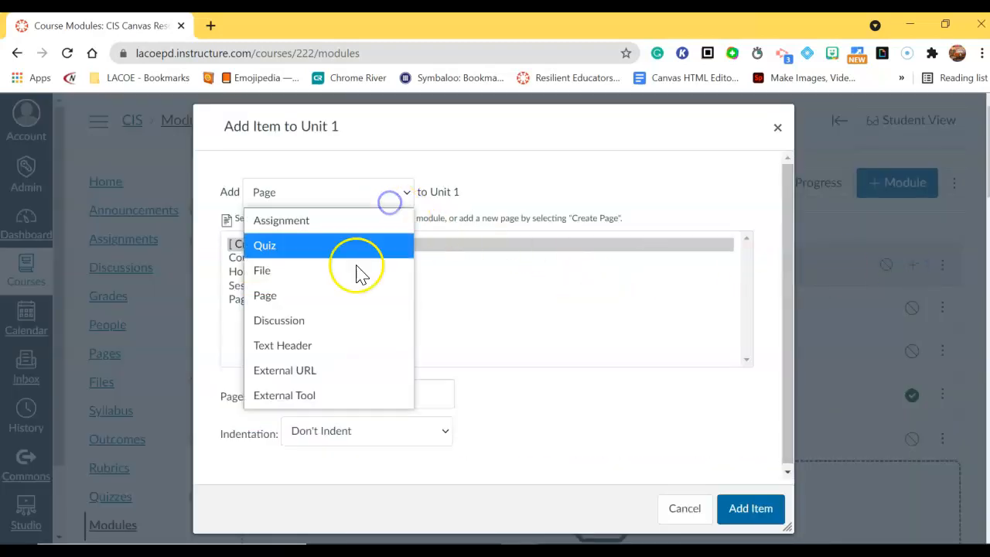
pyautogui.click(336, 325)
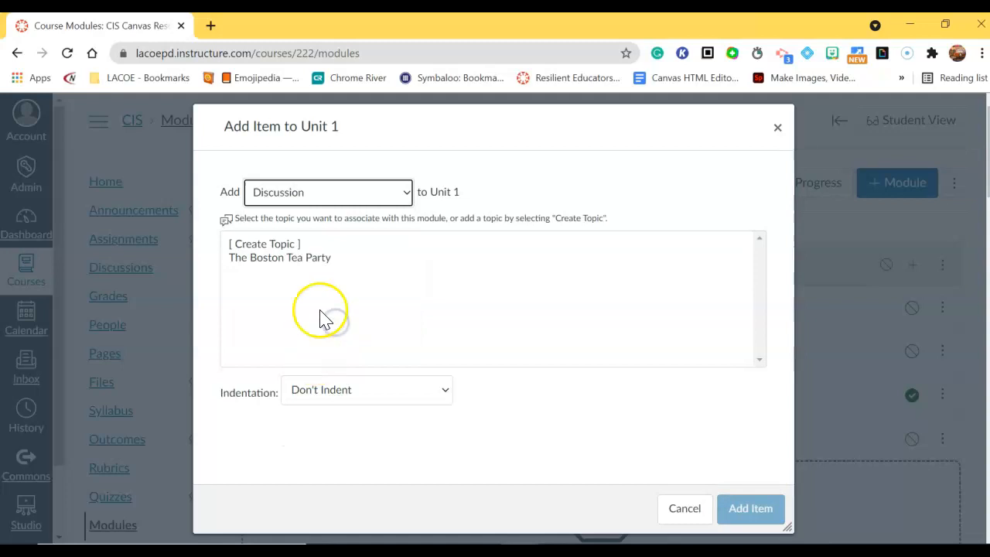
pyautogui.click(290, 243)
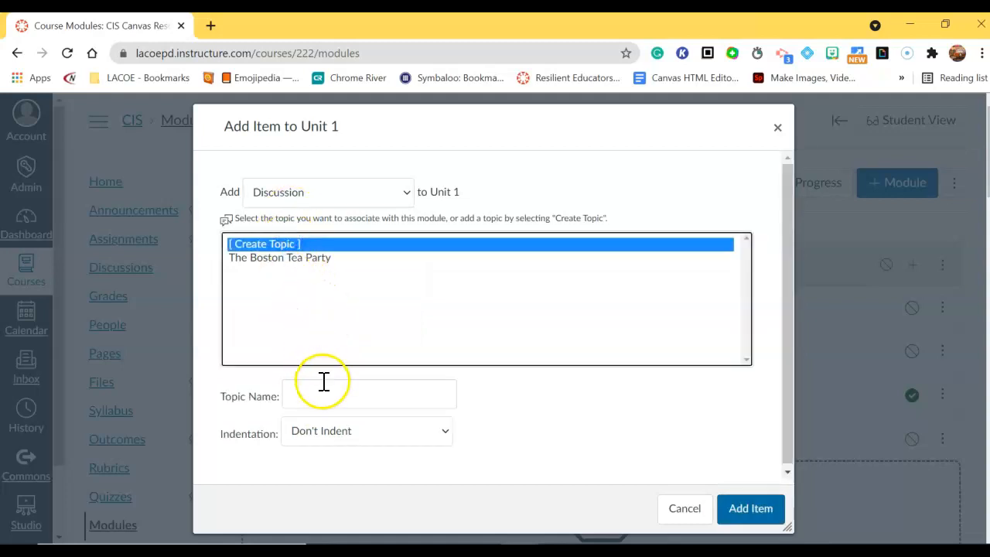
pyautogui.click(347, 393)
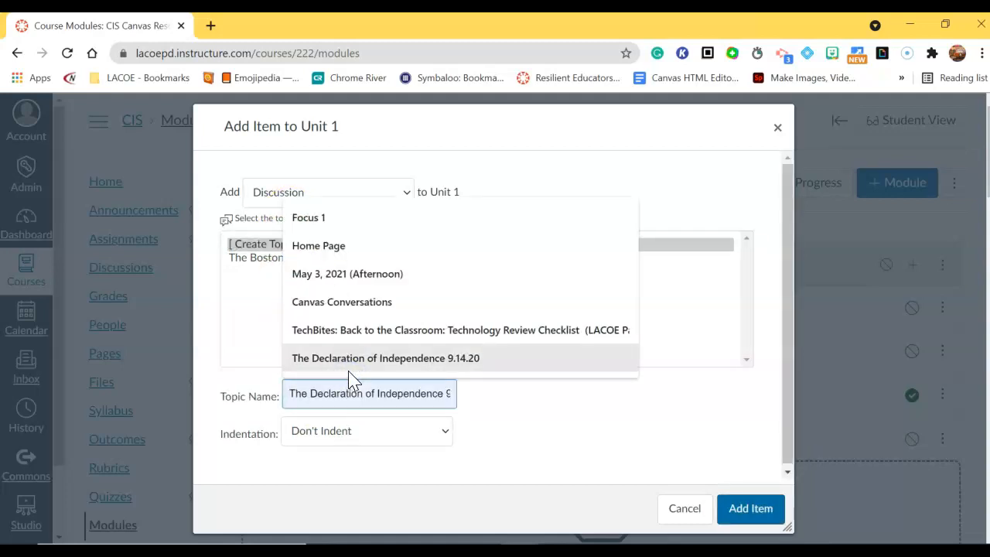
pyautogui.write('Discussions')
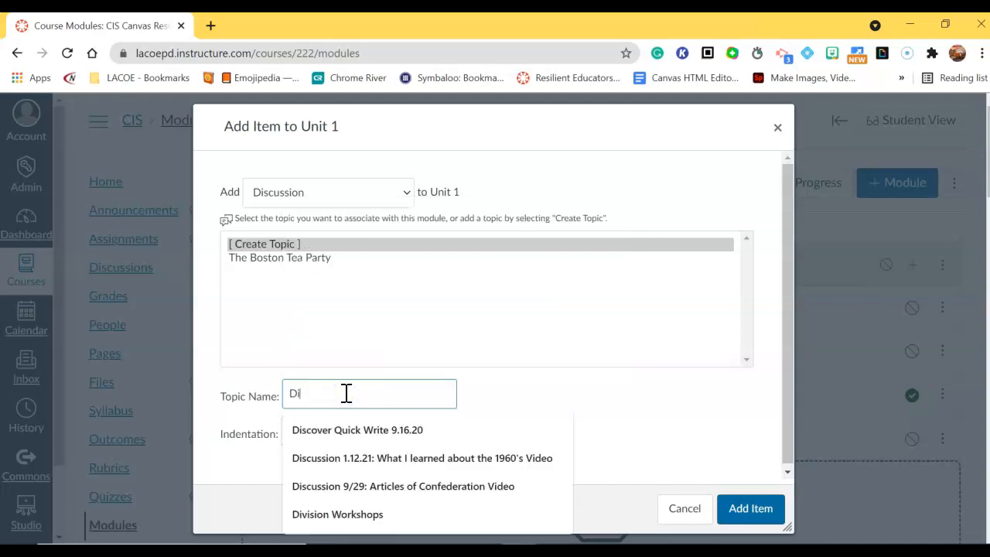
pyautogui.press('BackSpace')
pyautogui.press('BackSpace')
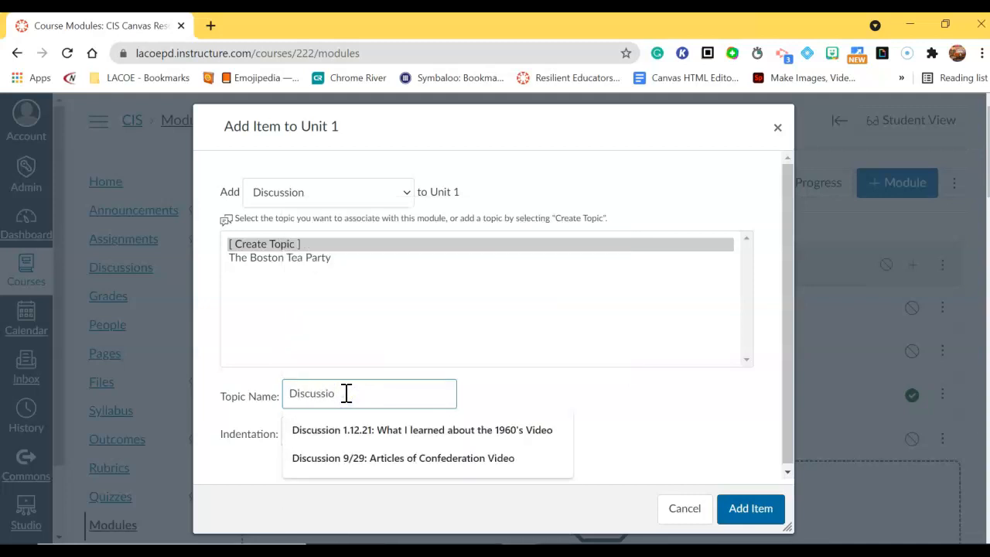
pyautogui.write('n #1')
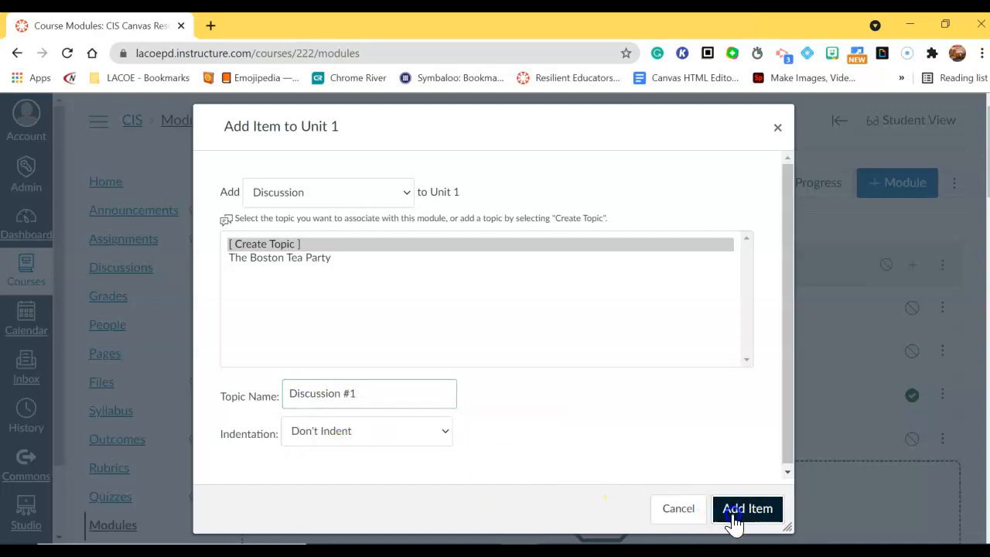
pyautogui.click(734, 517)
pyautogui.scroll(-2, 363, 408)
pyautogui.scroll(2, 868, 276)
pyautogui.click(914, 266)
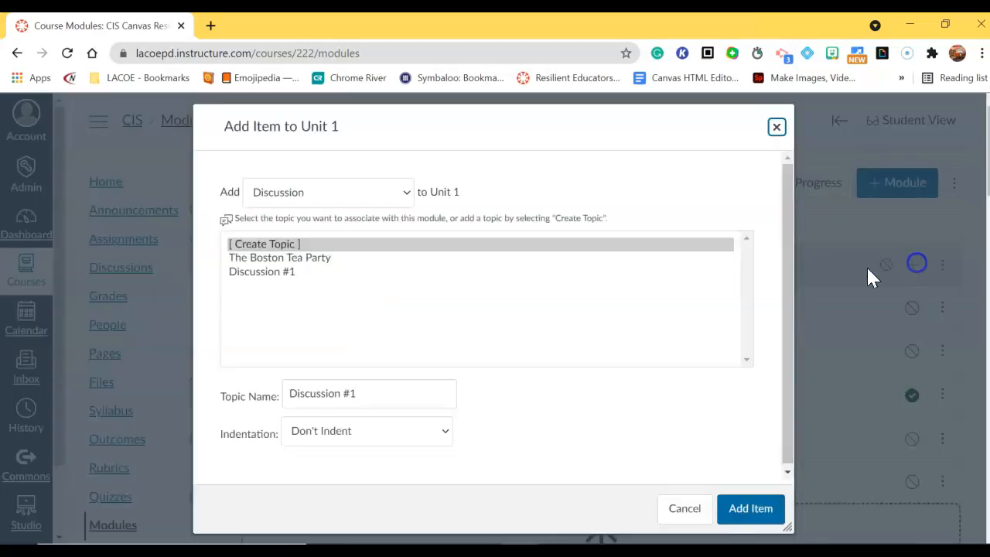
# Step: Add a 'Section 1' text header to Unit 1
pyautogui.click(347, 203)
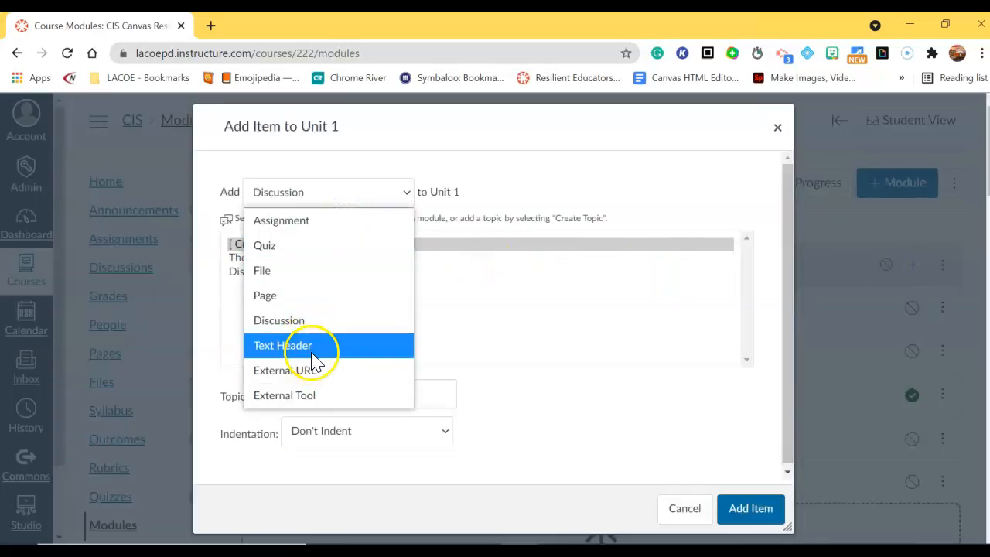
pyautogui.click(313, 348)
pyautogui.click(338, 249)
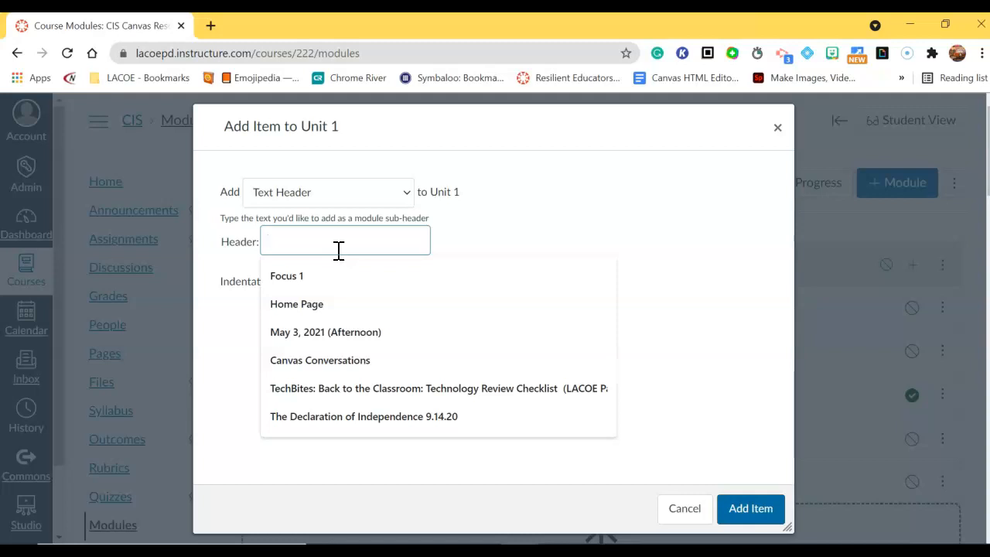
pyautogui.write('Section 1')
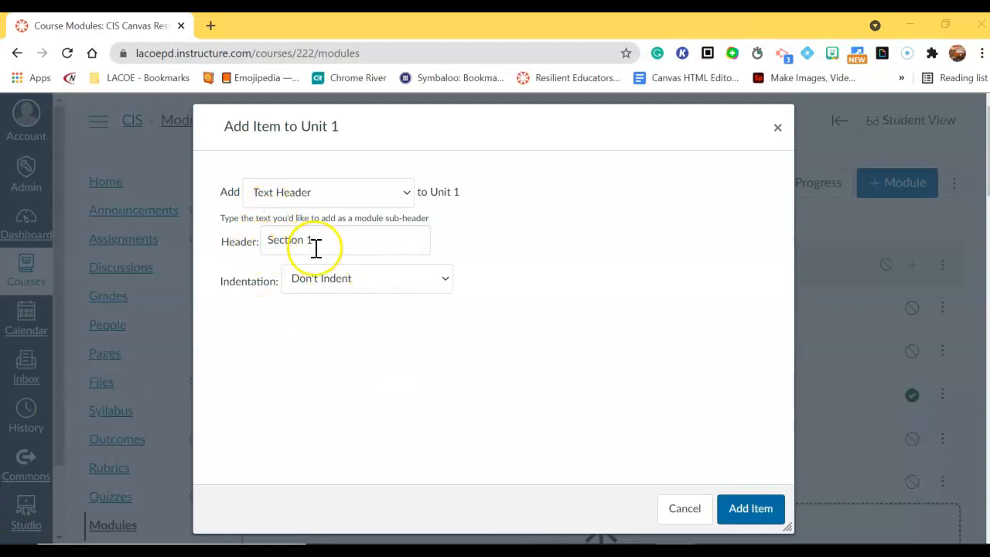
pyautogui.click(743, 516)
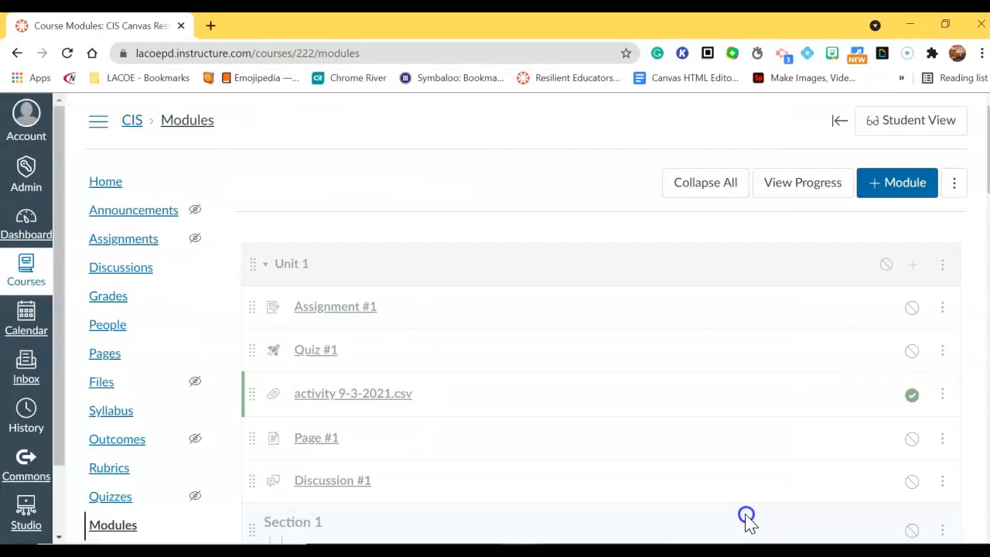
# Step: Move Section 1 to the top of Unit 1, above Assignment #1
pyautogui.scroll(-2, 355, 394)
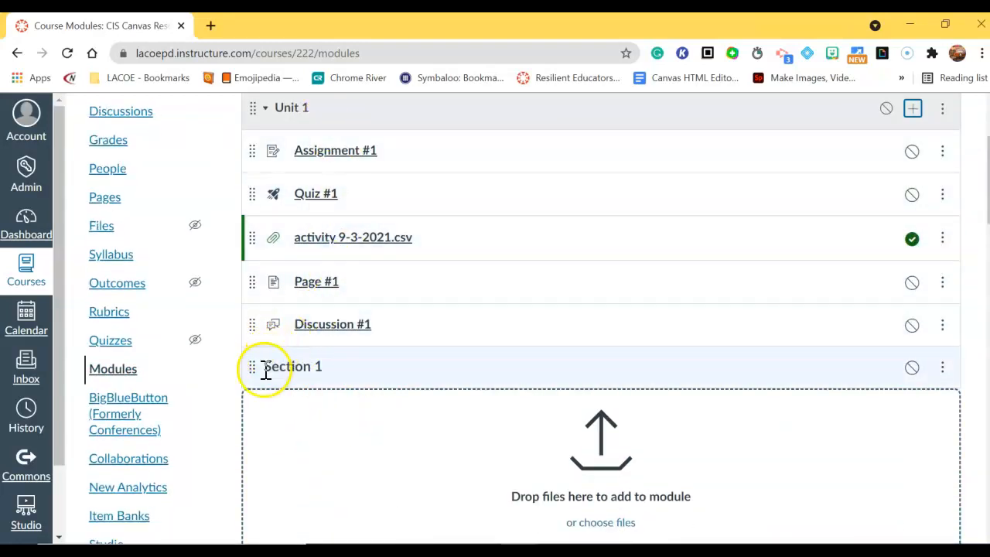
pyautogui.scroll(1, 404, 256)
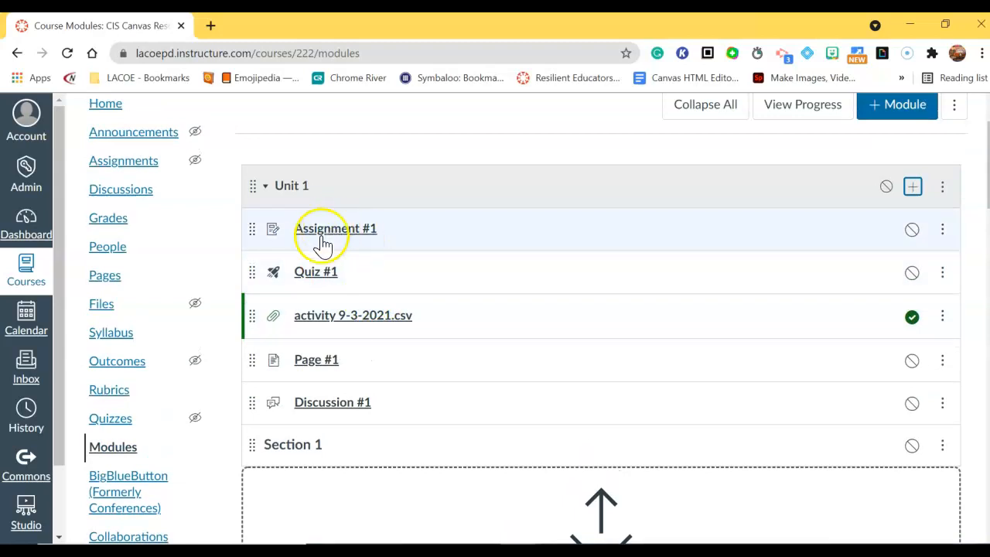
pyautogui.moveTo(247, 446); pyautogui.dragTo(251, 228)
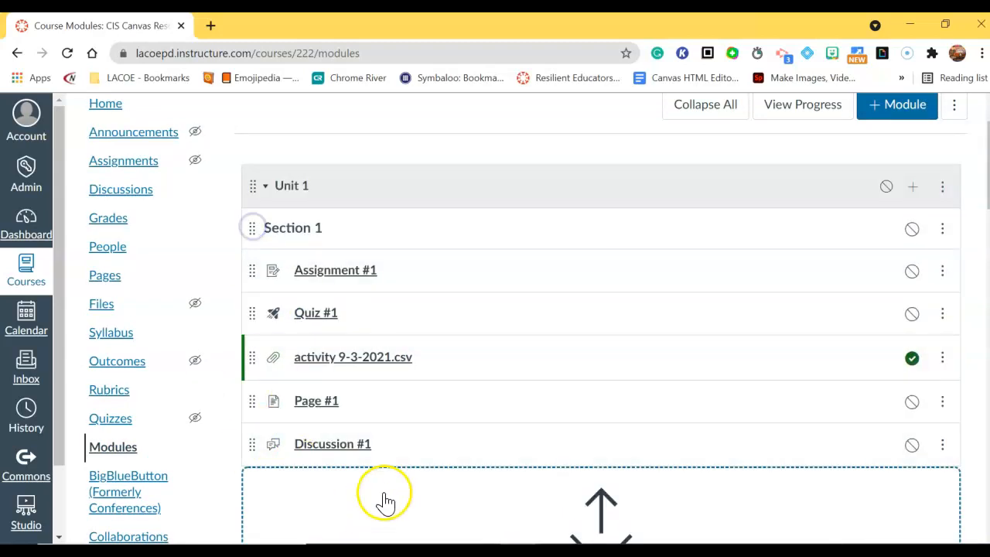
pyautogui.scroll(1, 955, 232)
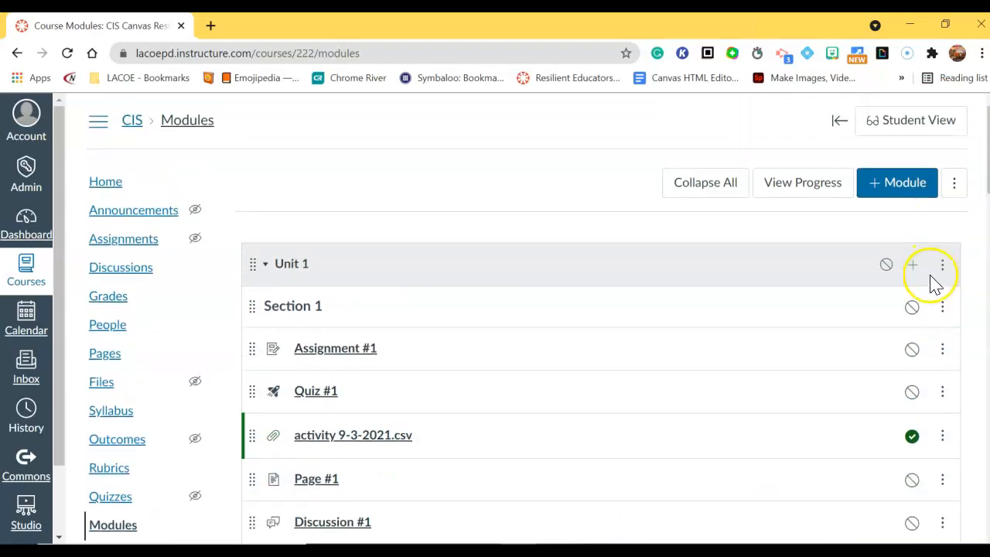
# Step: Add a 'Section 2' text header at the end of Unit 1
pyautogui.click(912, 261)
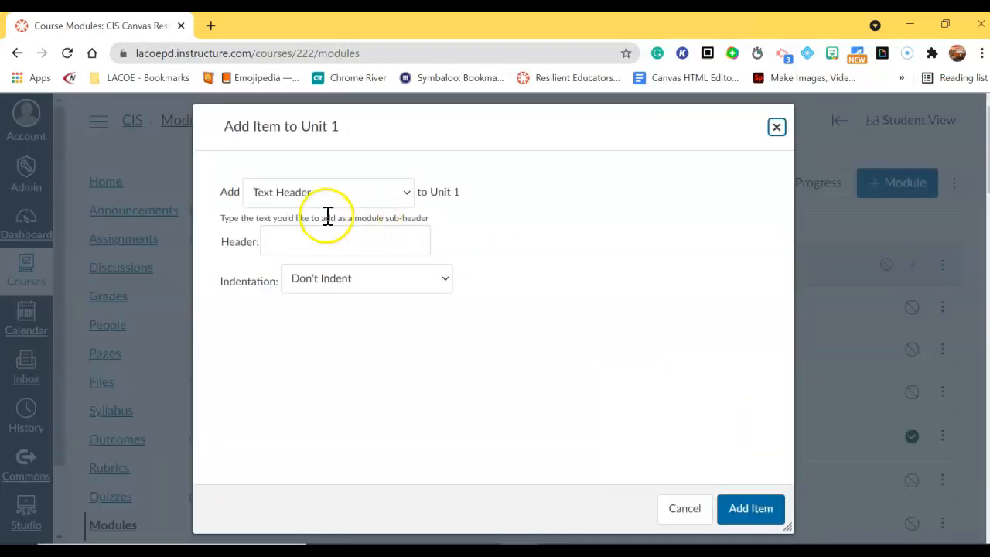
pyautogui.click(326, 240)
pyautogui.write('Se')
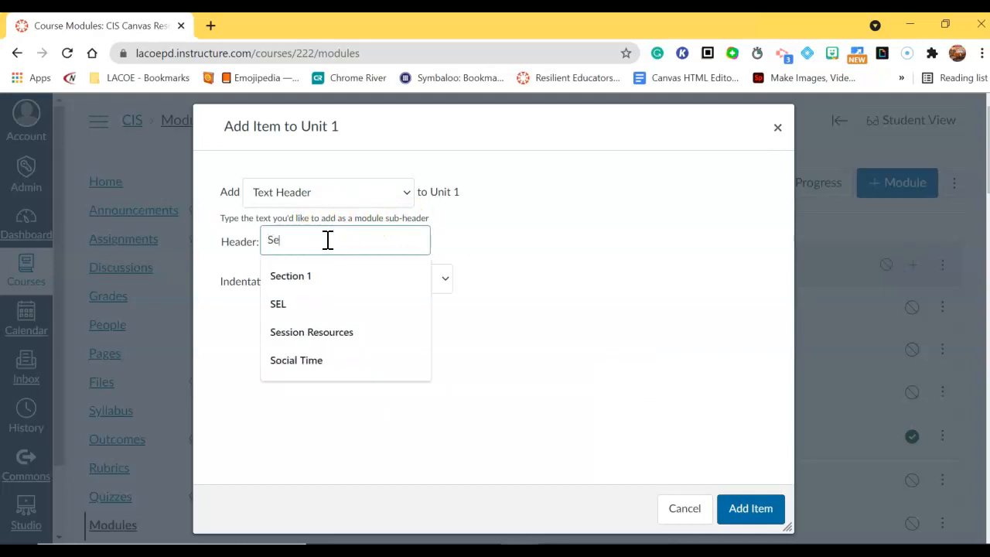
pyautogui.write('ction 2')
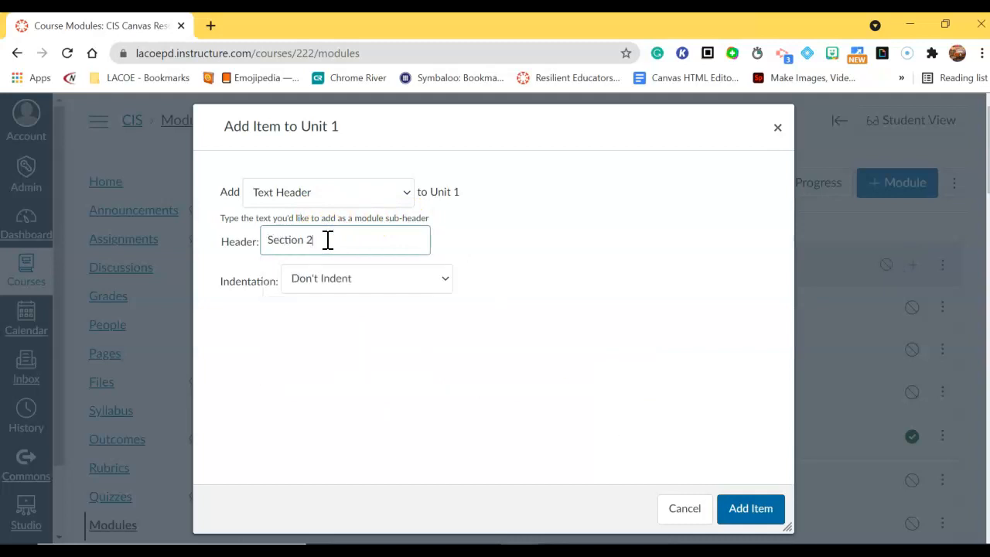
pyautogui.click(759, 514)
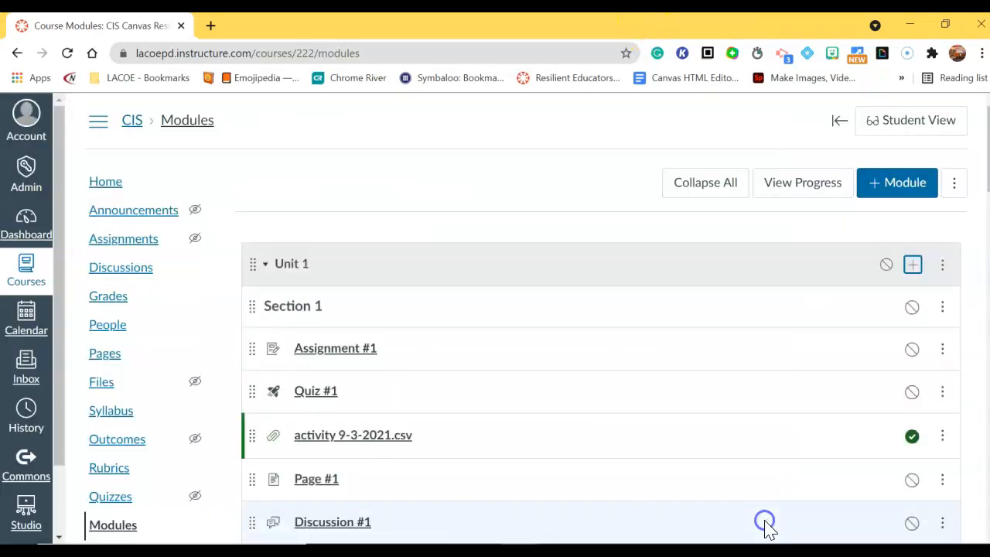
pyautogui.scroll(-3, 327, 320)
pyautogui.scroll(2, 316, 353)
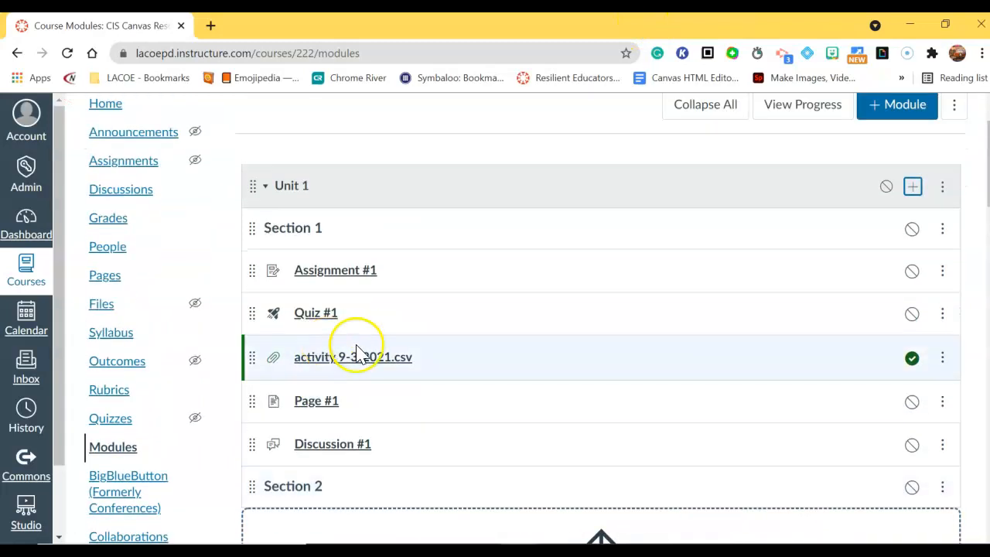
pyautogui.scroll(1, 363, 138)
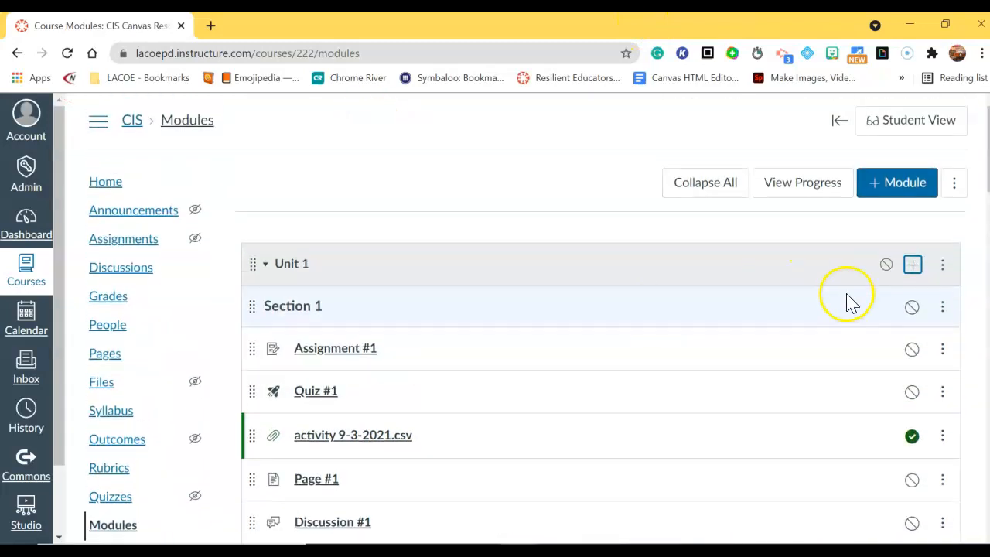
# Step: Choose External URL as a new Unit 1 item, then open a blank browser tab
pyautogui.click(912, 267)
pyautogui.click(376, 192)
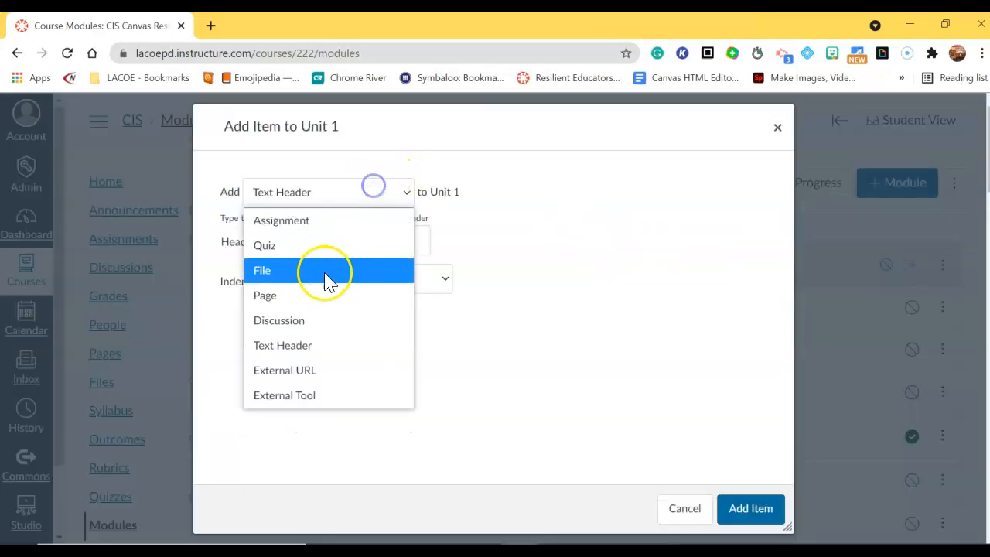
pyautogui.click(317, 373)
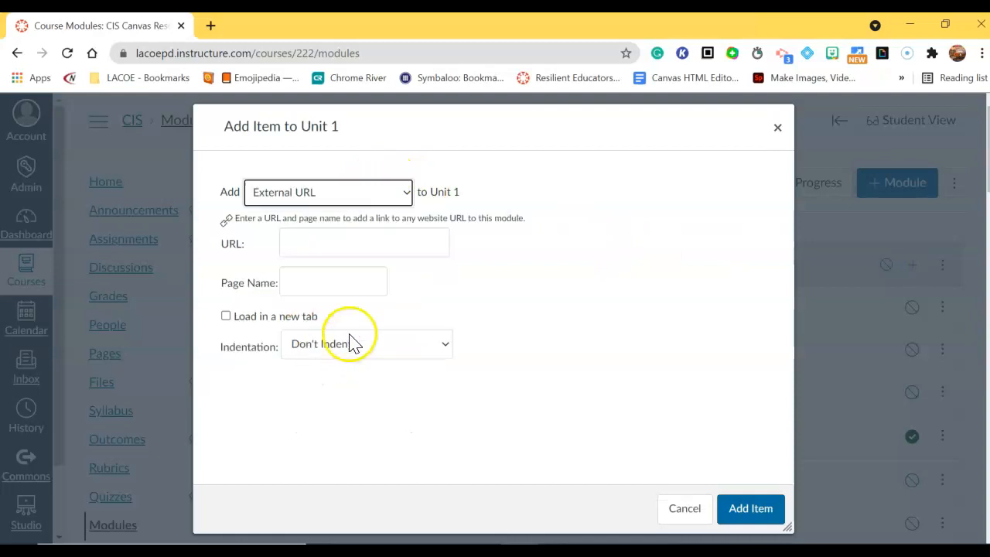
pyautogui.click(212, 25)
pyautogui.click(230, 56)
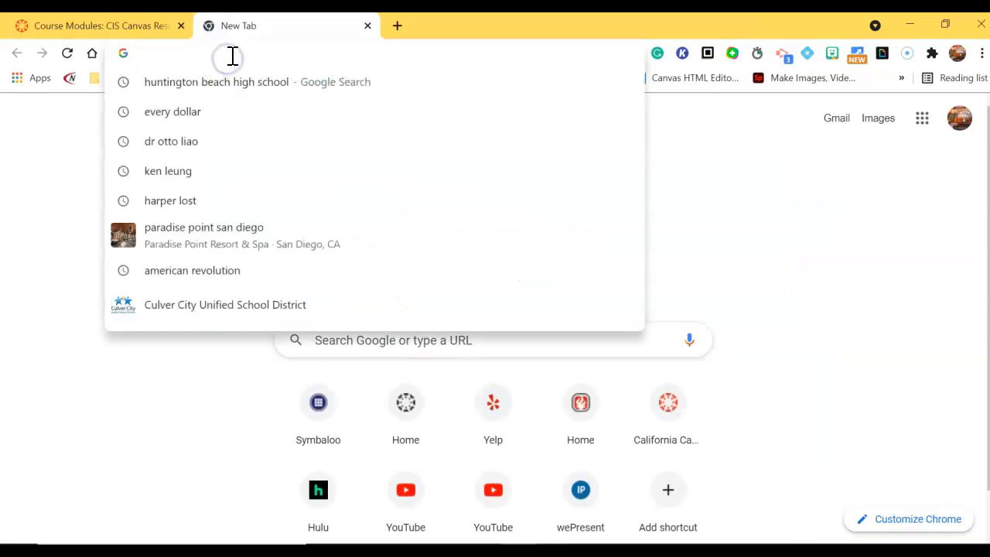
# Step: Search 'history', open history.com, copy its address, and return to the Canvas tab
pyautogui.write('history')
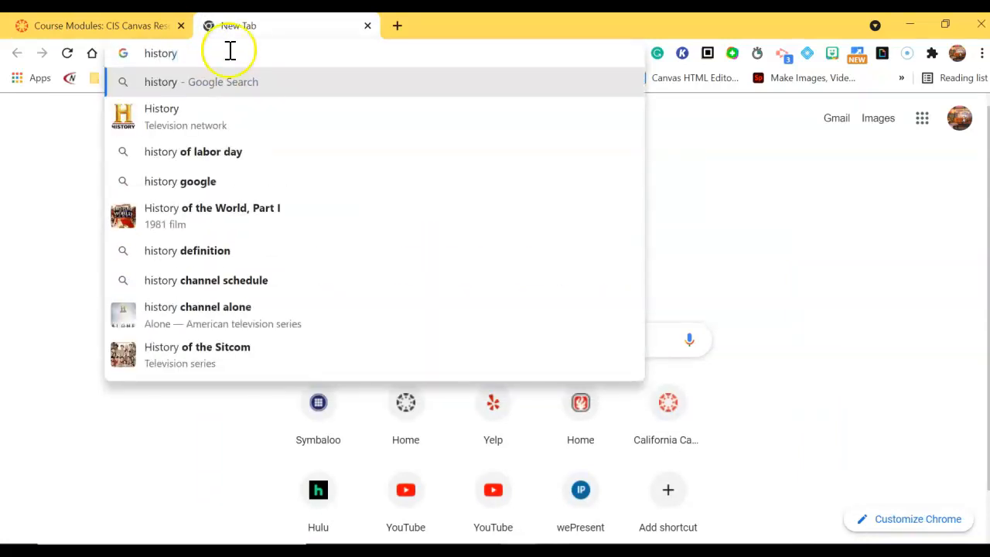
pyautogui.click(213, 115)
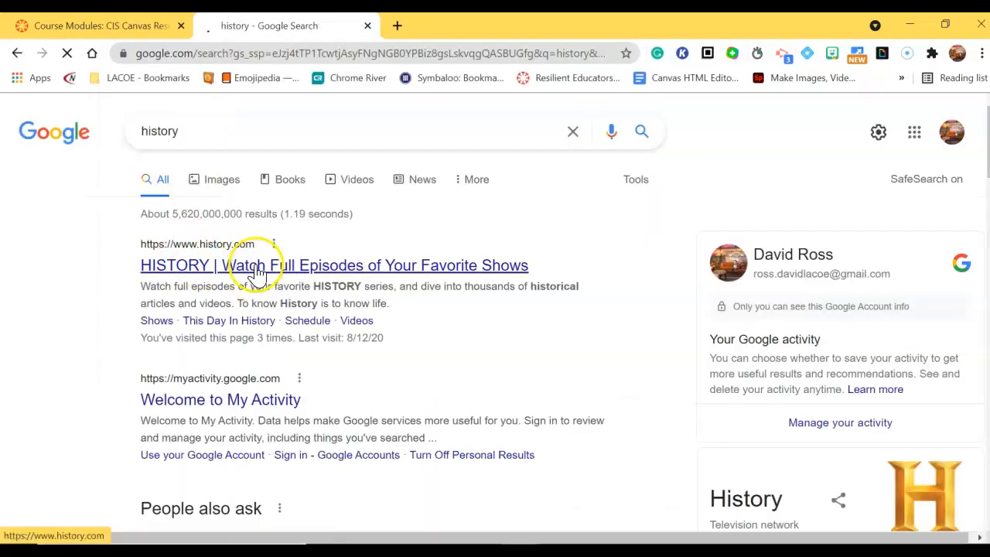
pyautogui.click(256, 273)
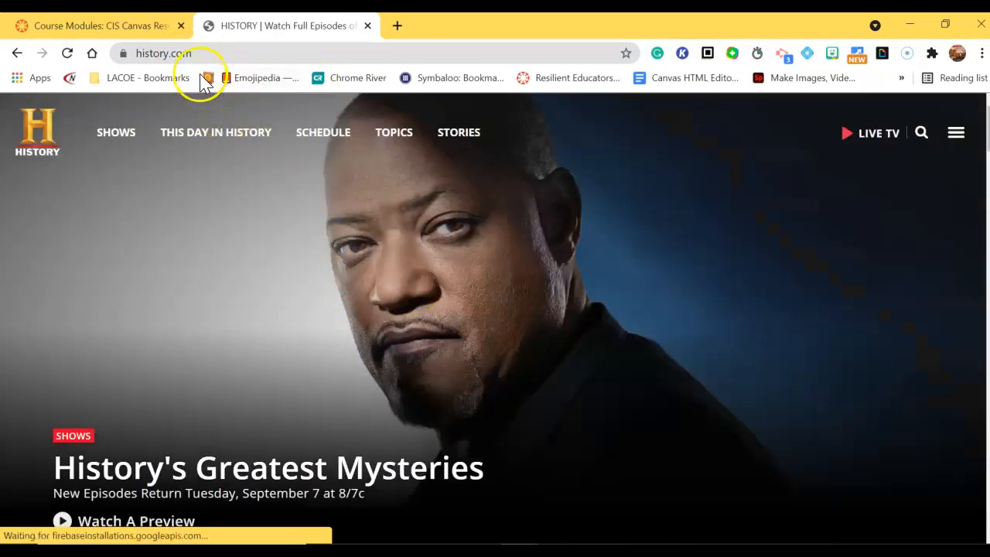
pyautogui.click(172, 53)
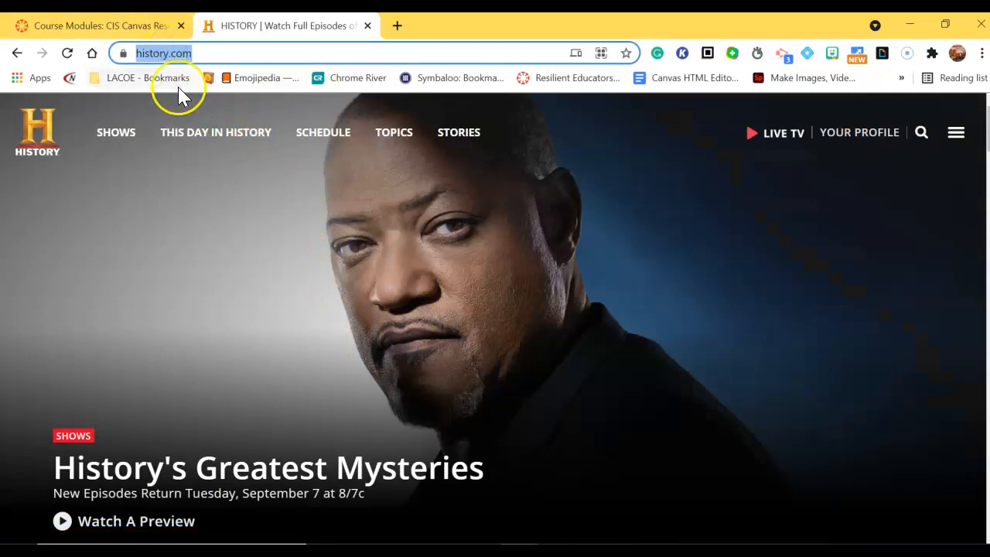
pyautogui.rightClick(171, 54)
pyautogui.click(209, 162)
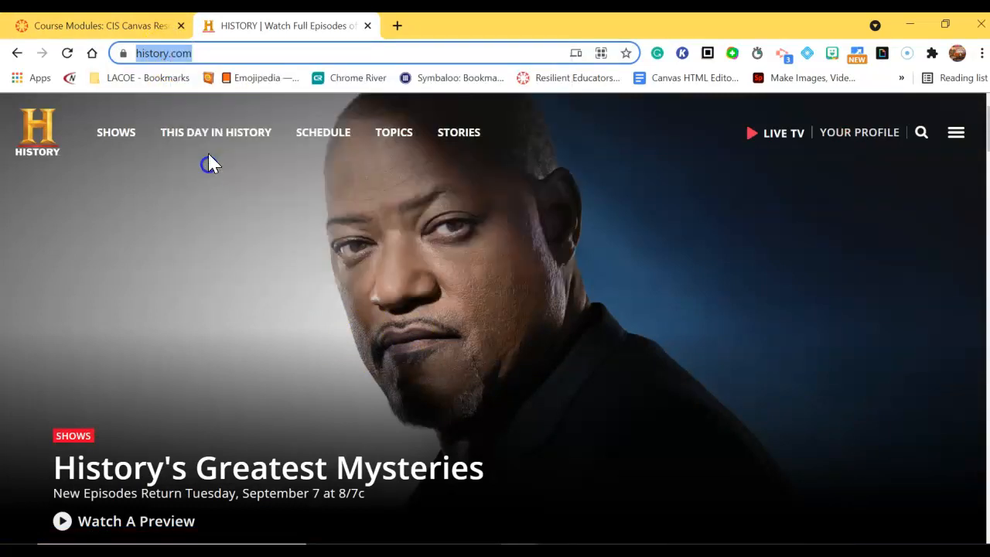
pyautogui.click(135, 23)
pyautogui.click(374, 236)
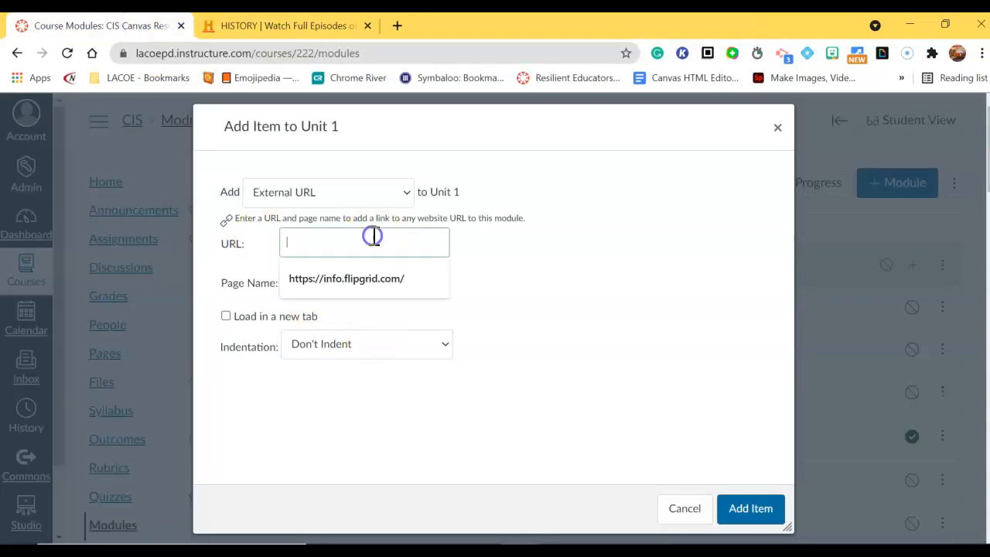
pyautogui.click(336, 284)
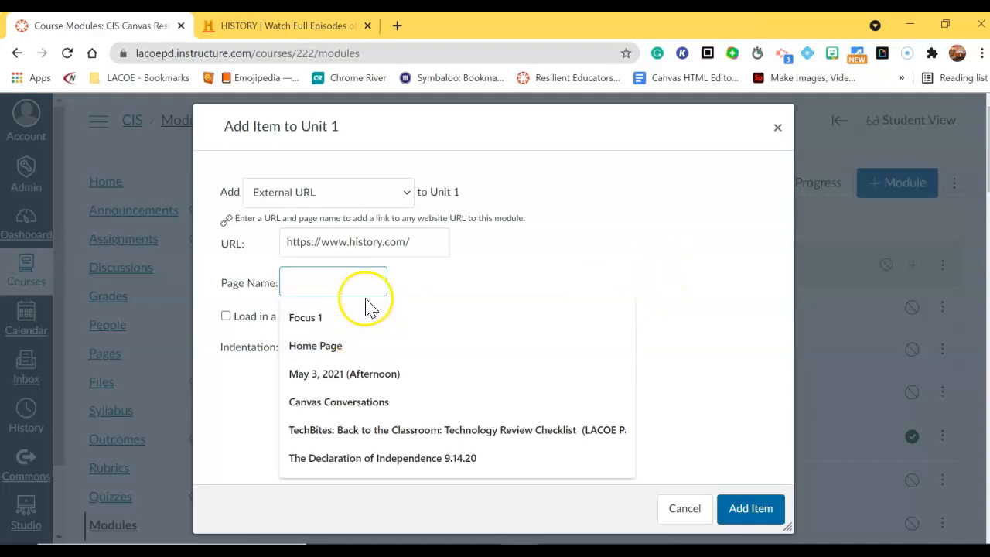
pyautogui.write('Misto')
pyautogui.press('BackSpace')
pyautogui.press('BackSpace')
pyautogui.press('BackSpace')
pyautogui.press('BackSpace')
pyautogui.press('BackSpace')
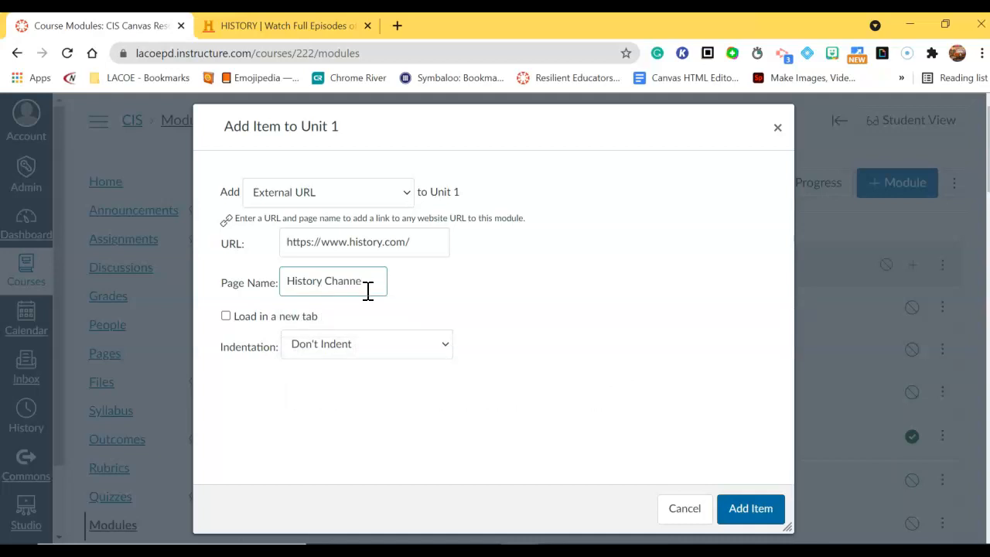
pyautogui.click(737, 511)
pyautogui.scroll(-4, 596, 441)
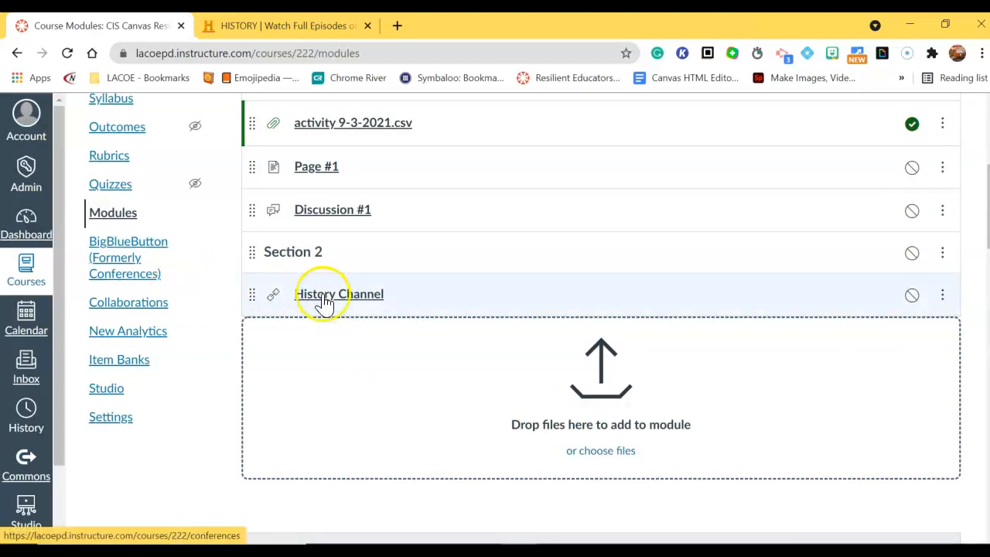
# Step: Add the Zoom external tool as a new Unit 1 item below the History Channel link
pyautogui.scroll(4, 408, 391)
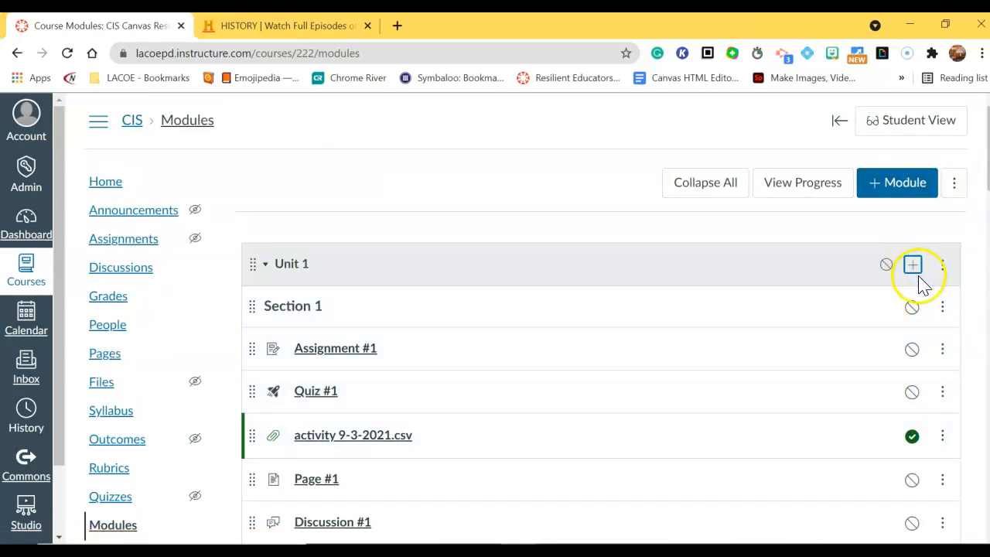
pyautogui.click(913, 265)
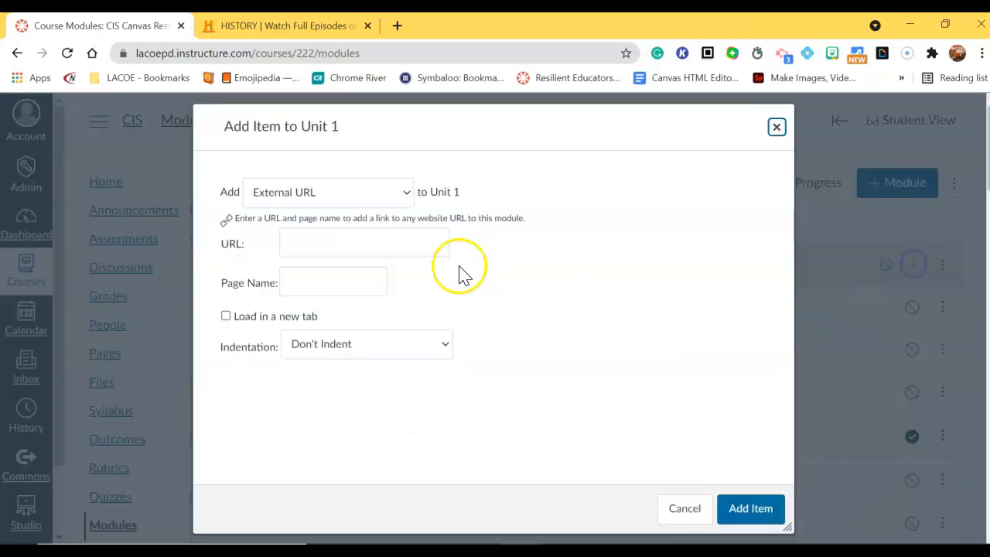
pyautogui.click(334, 200)
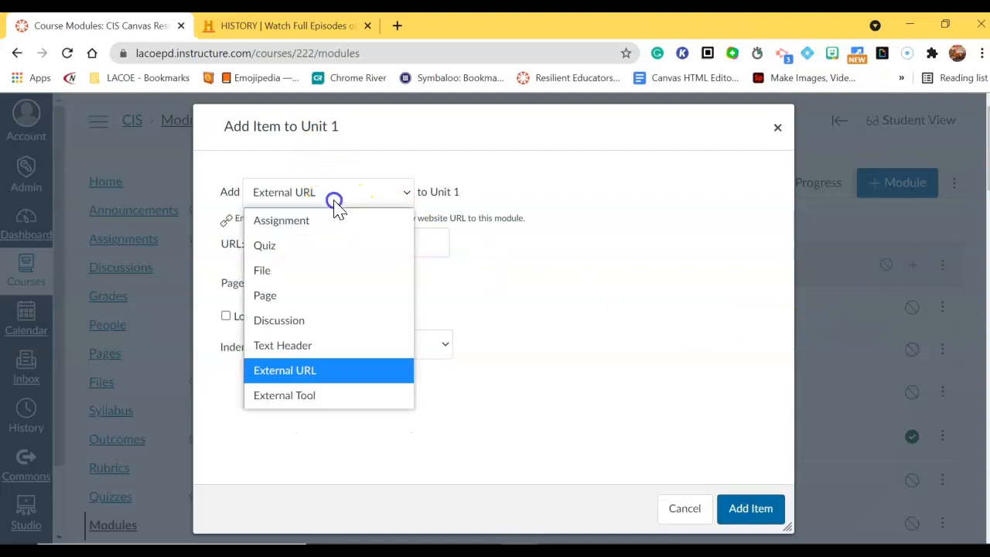
pyautogui.click(316, 393)
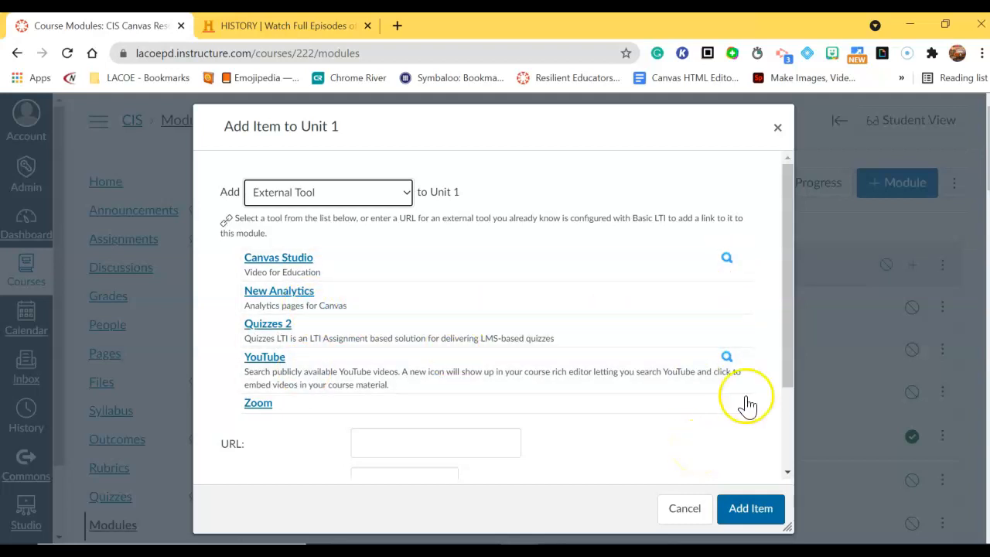
pyautogui.scroll(-1, 341, 356)
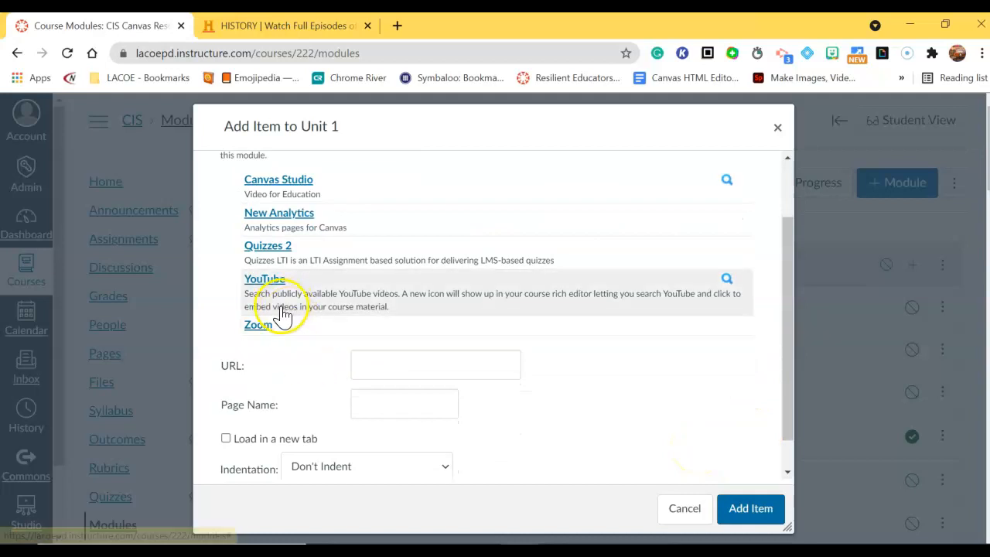
pyautogui.click(263, 324)
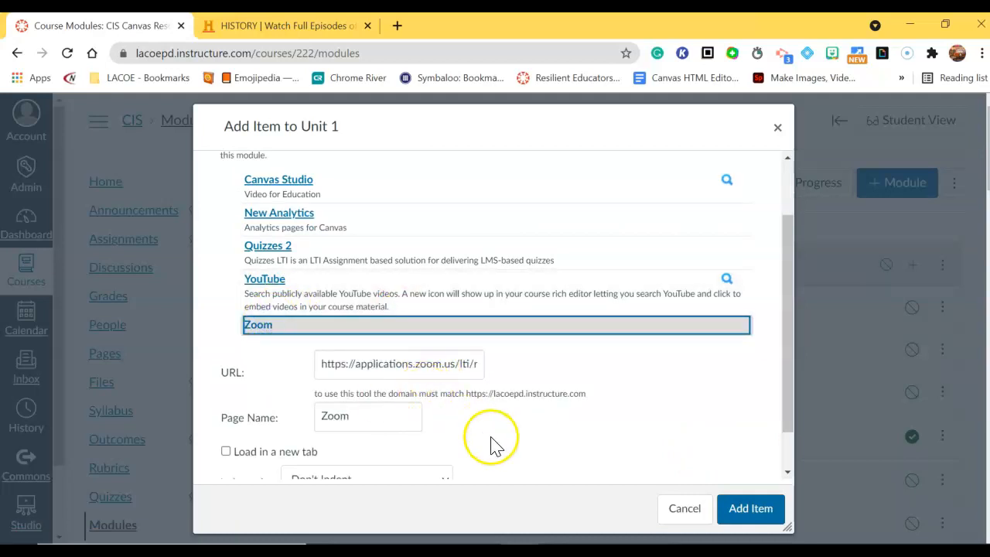
pyautogui.scroll(-1, 495, 444)
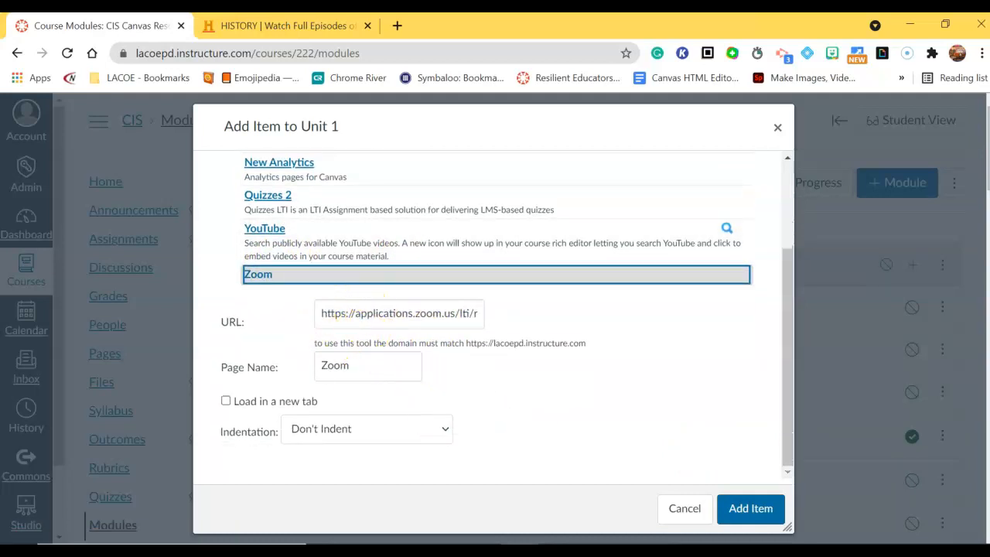
pyautogui.click(745, 519)
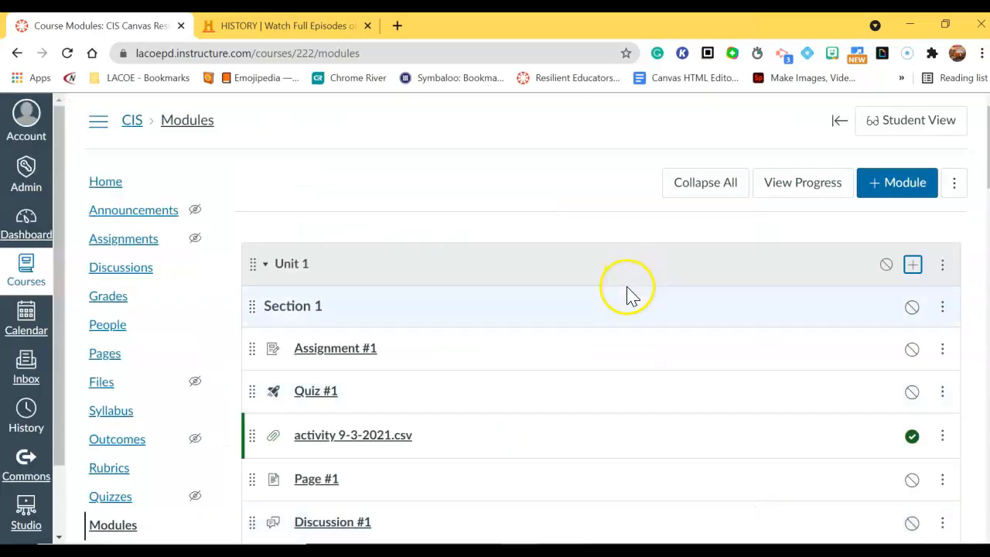
pyautogui.scroll(-3, 486, 354)
pyautogui.scroll(1, 348, 423)
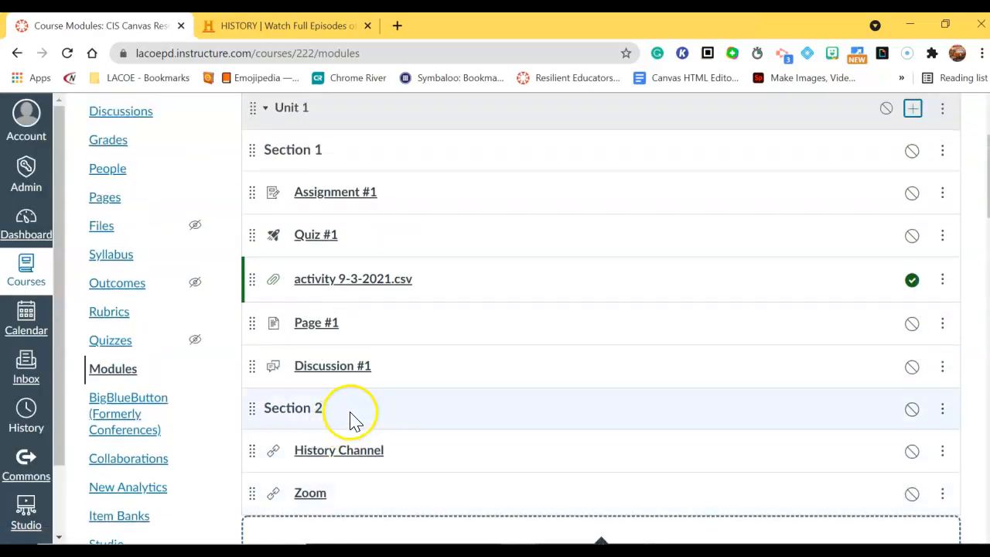
# Step: Drag Discussion #1 above Page #1, Assignment #1 below History Channel, and Page #1 under Section 2
pyautogui.moveTo(248, 203); pyautogui.dragTo(267, 235)
pyautogui.moveTo(256, 365); pyautogui.dragTo(274, 320)
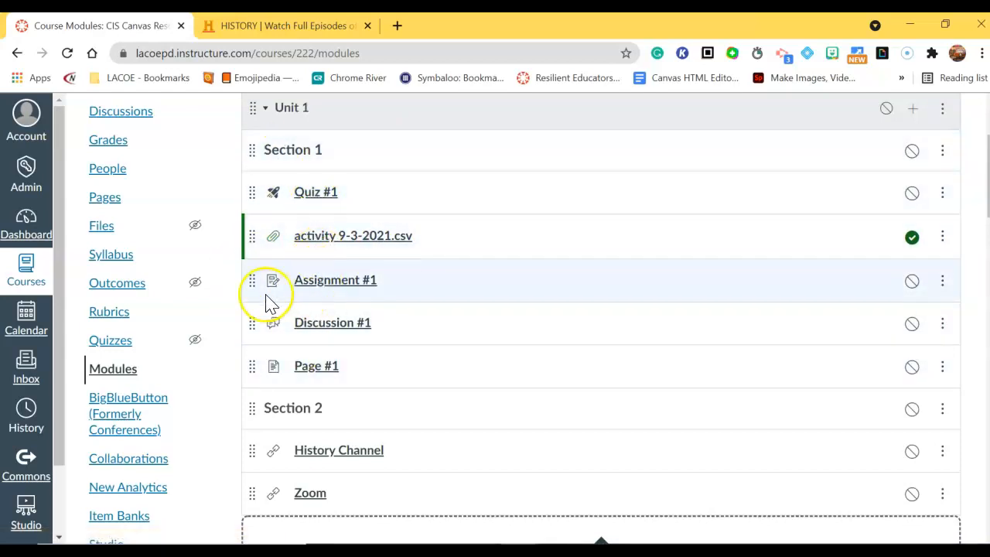
pyautogui.moveTo(257, 280); pyautogui.dragTo(263, 449)
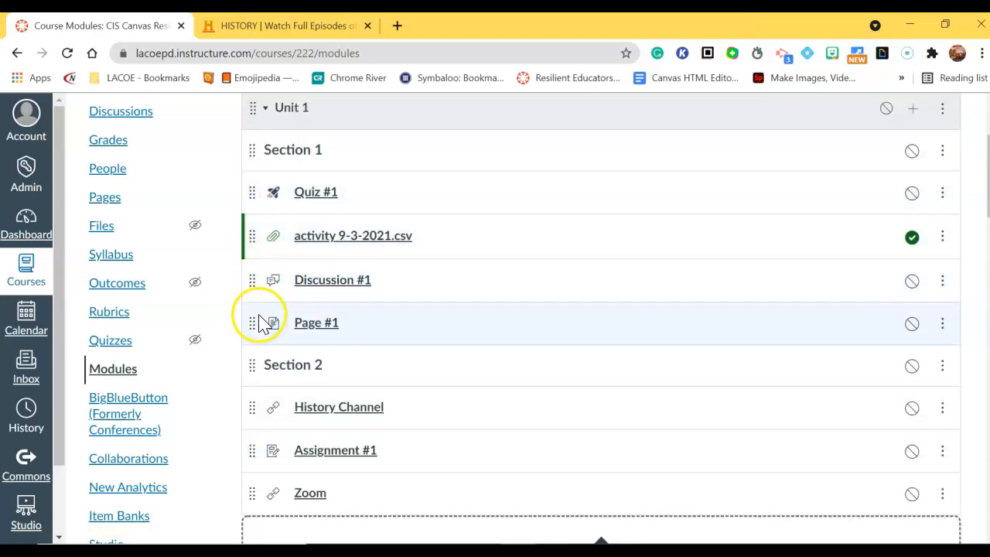
pyautogui.moveTo(246, 317); pyautogui.dragTo(270, 387)
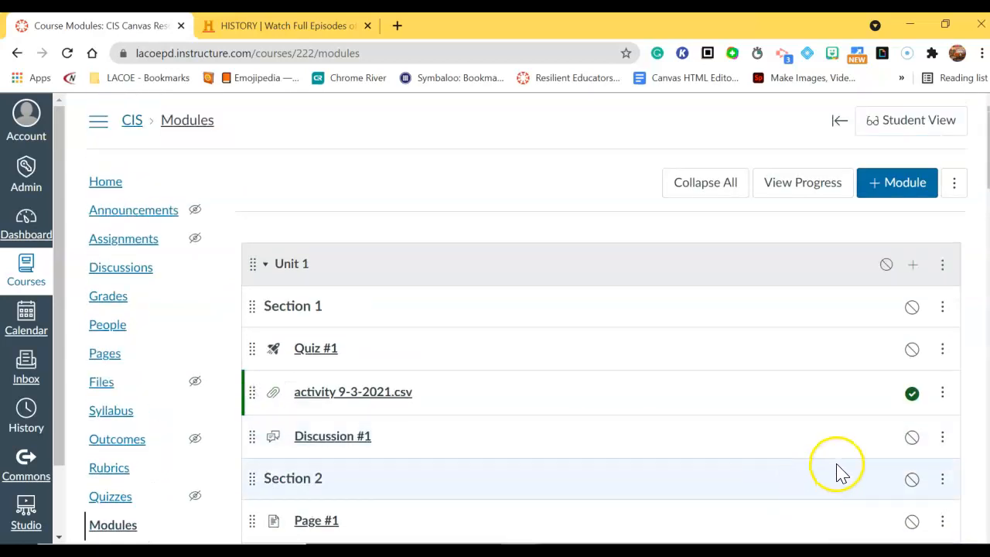
pyautogui.scroll(-1, 835, 470)
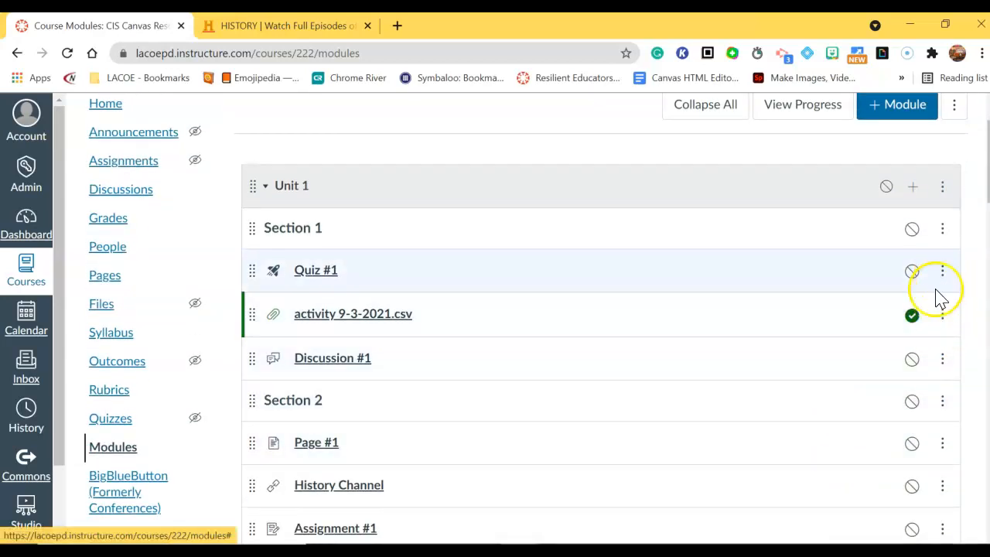
# Step: Unpublish the activity 9-3-2021.csv file in Unit 1
pyautogui.click(912, 315)
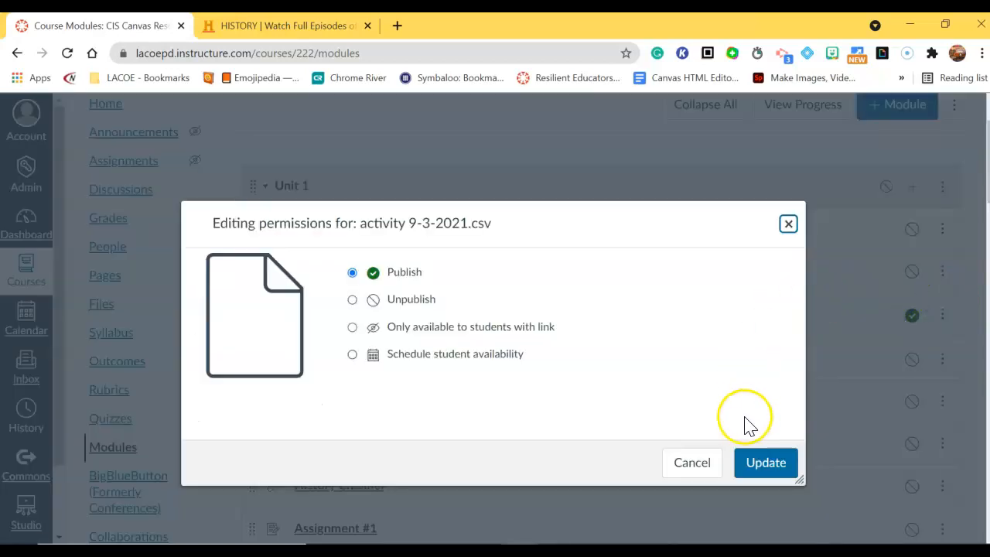
pyautogui.click(412, 301)
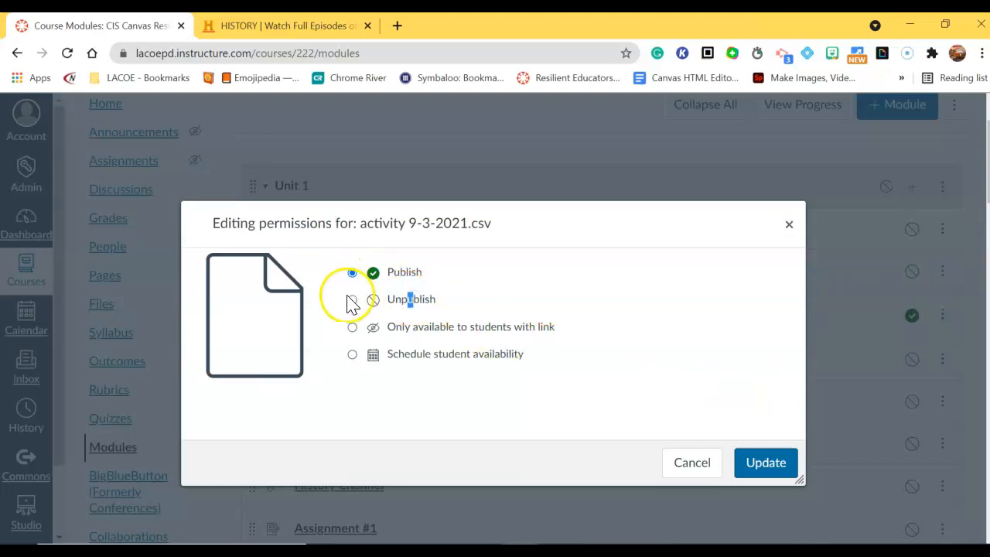
pyautogui.click(741, 467)
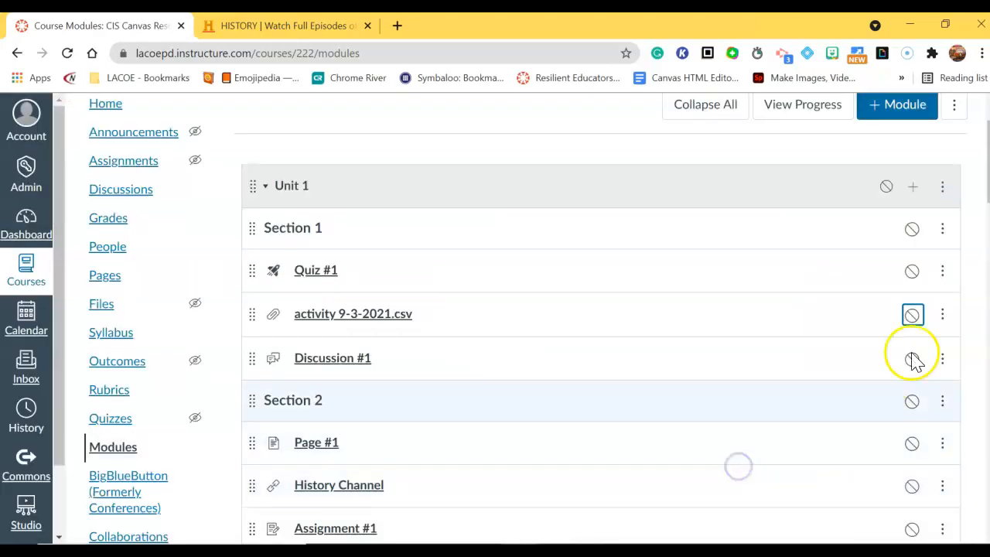
pyautogui.click(942, 272)
# Step: Indent Quiz #1, the activity file and Discussion #1 by one level
pyautogui.click(937, 314)
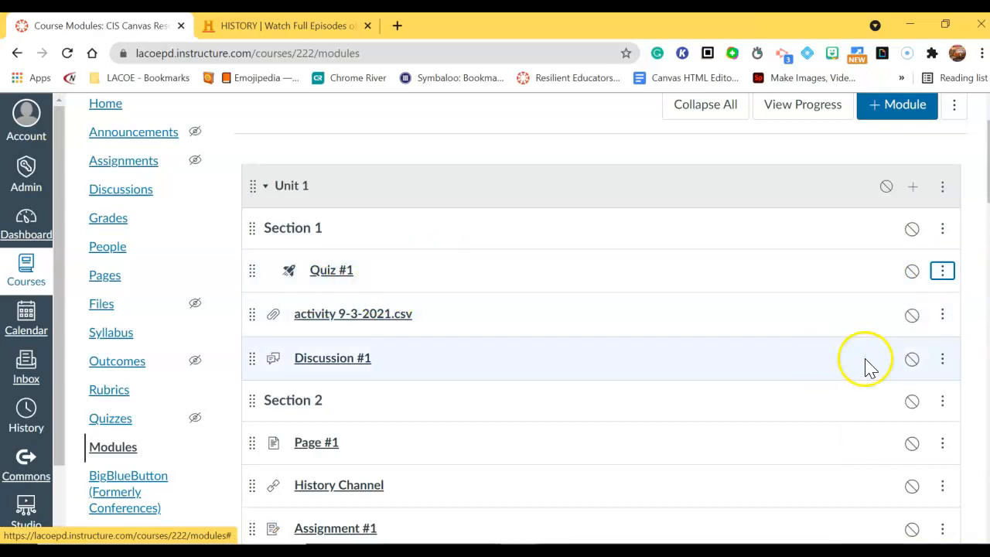
pyautogui.click(941, 317)
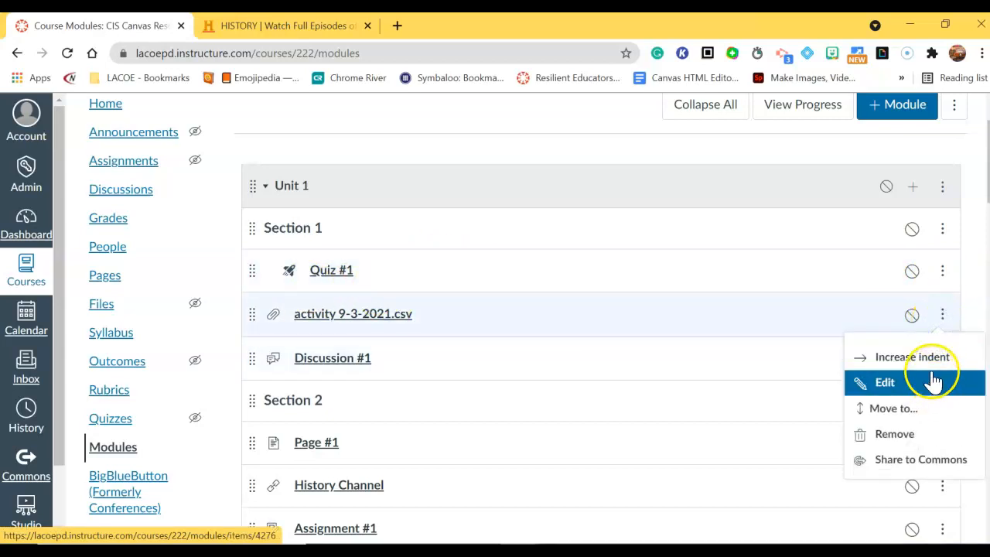
pyautogui.click(930, 359)
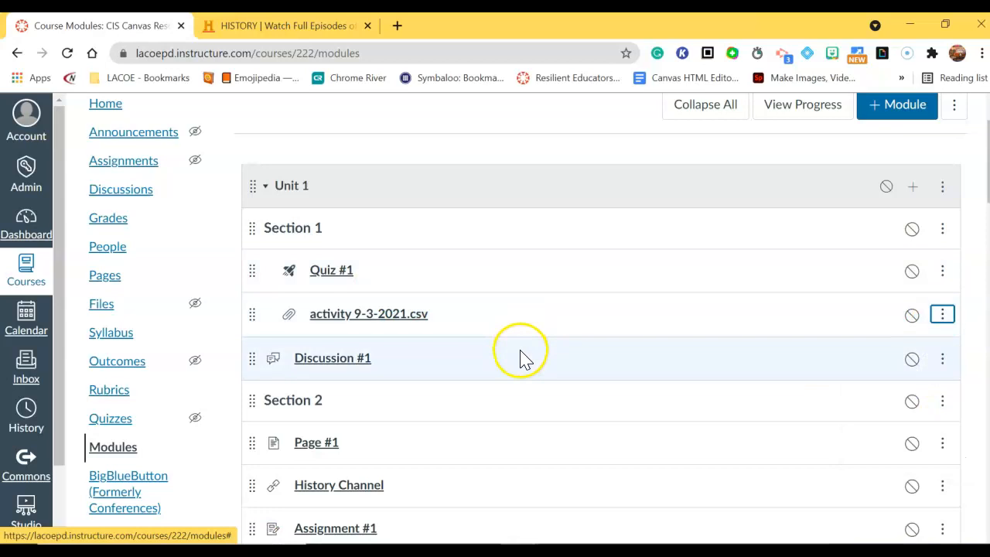
pyautogui.click(942, 359)
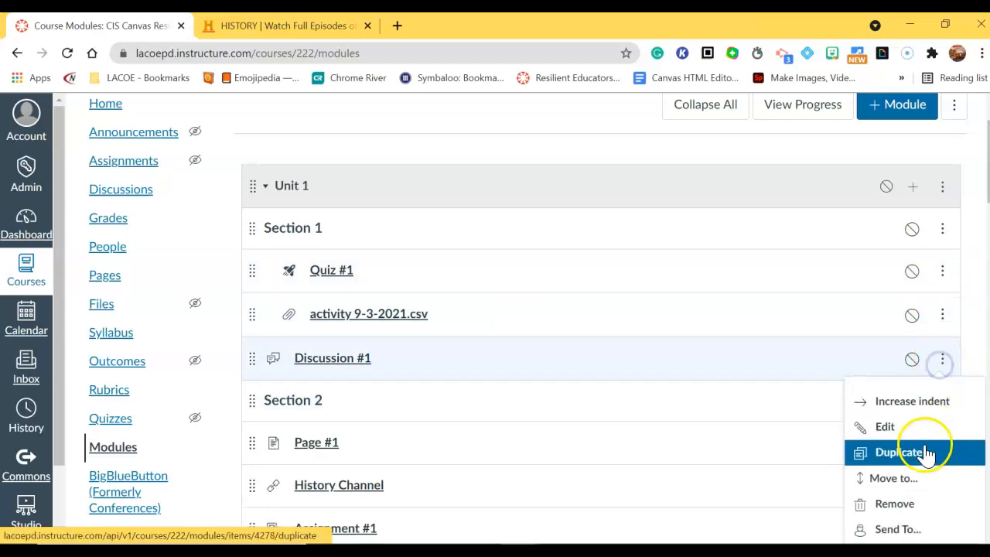
pyautogui.click(918, 403)
pyautogui.scroll(-2, 674, 348)
# Step: Indent the Section 2 header, Page #1, History Channel, Assignment #1 and Zoom by one level
pyautogui.click(942, 245)
pyautogui.click(938, 300)
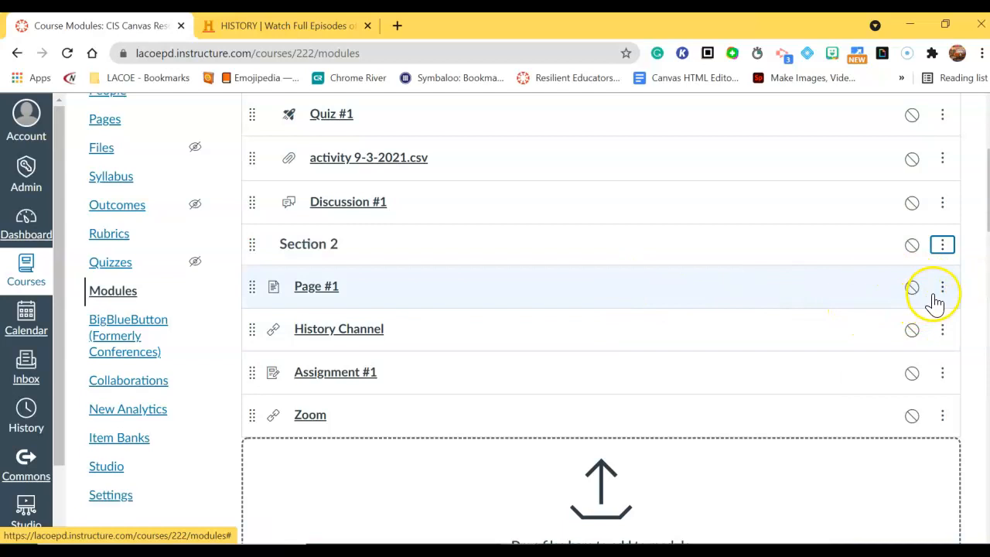
pyautogui.click(942, 290)
pyautogui.click(940, 331)
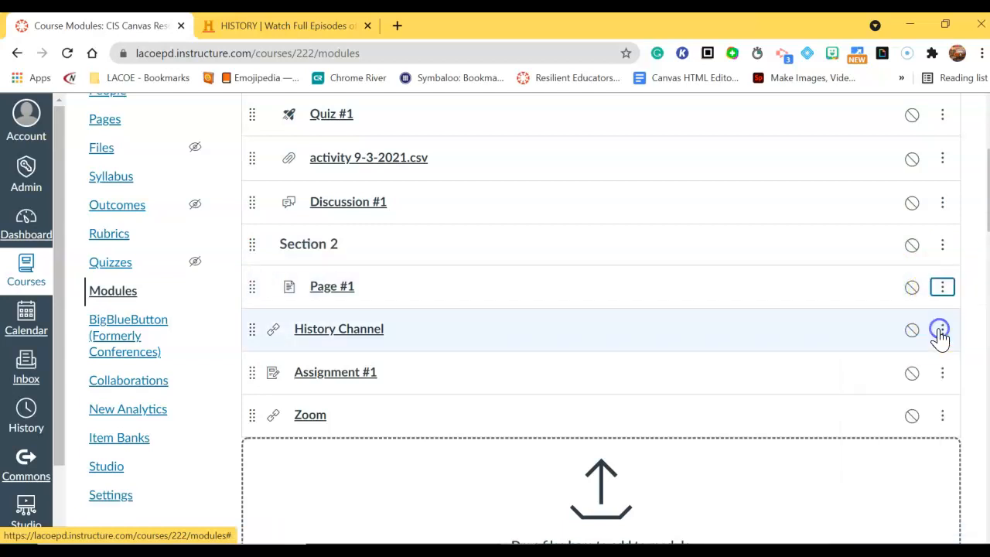
pyautogui.click(943, 330)
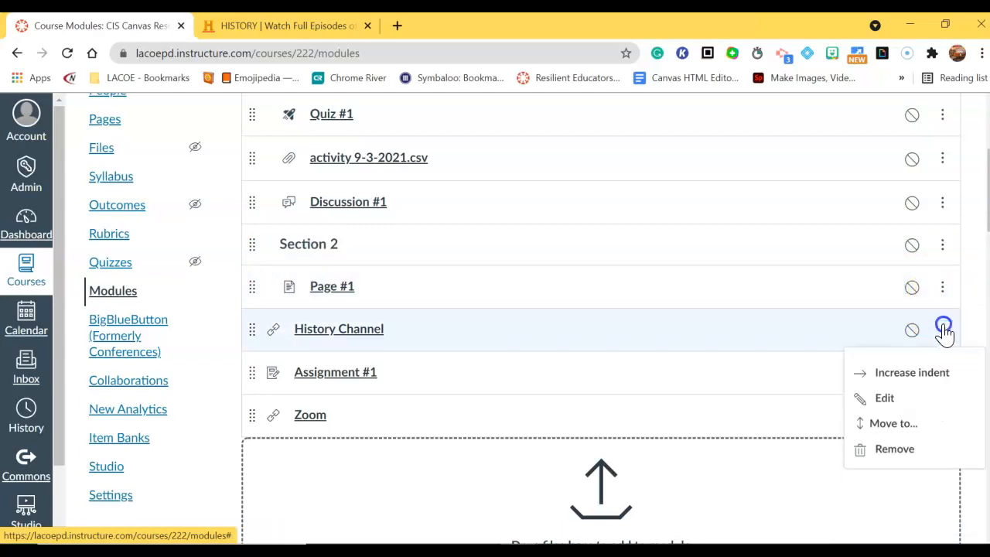
pyautogui.click(930, 374)
pyautogui.click(941, 374)
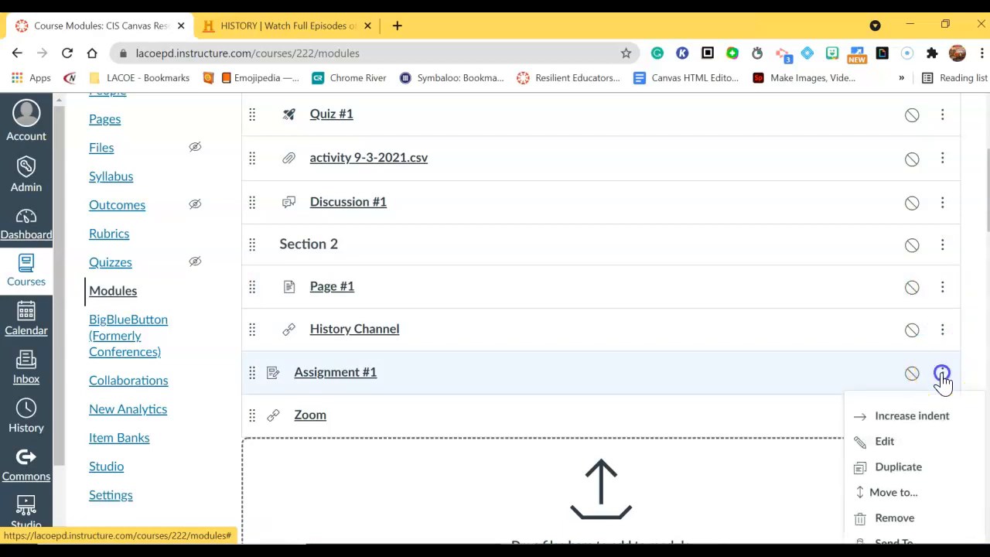
pyautogui.click(941, 415)
pyautogui.click(942, 416)
pyautogui.click(938, 458)
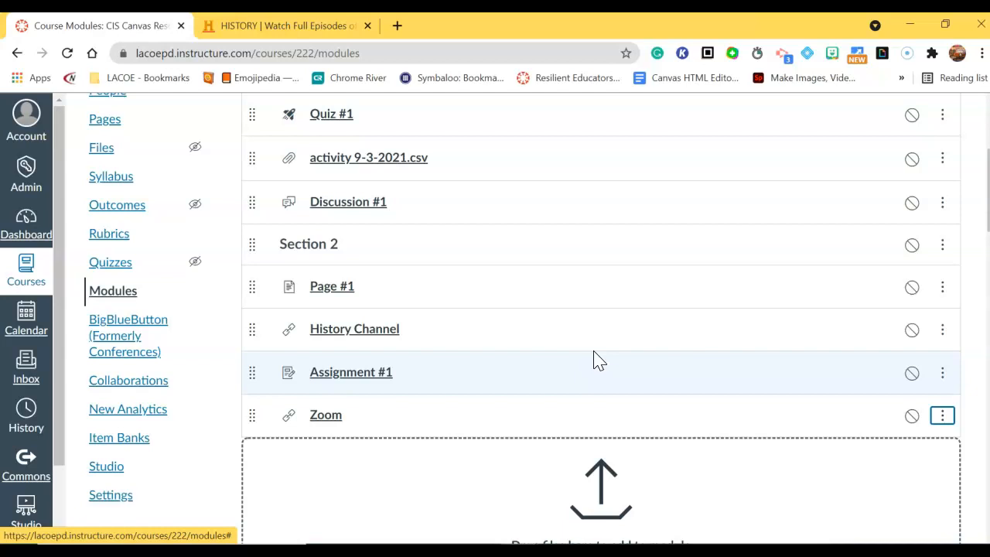
pyautogui.scroll(2, 557, 387)
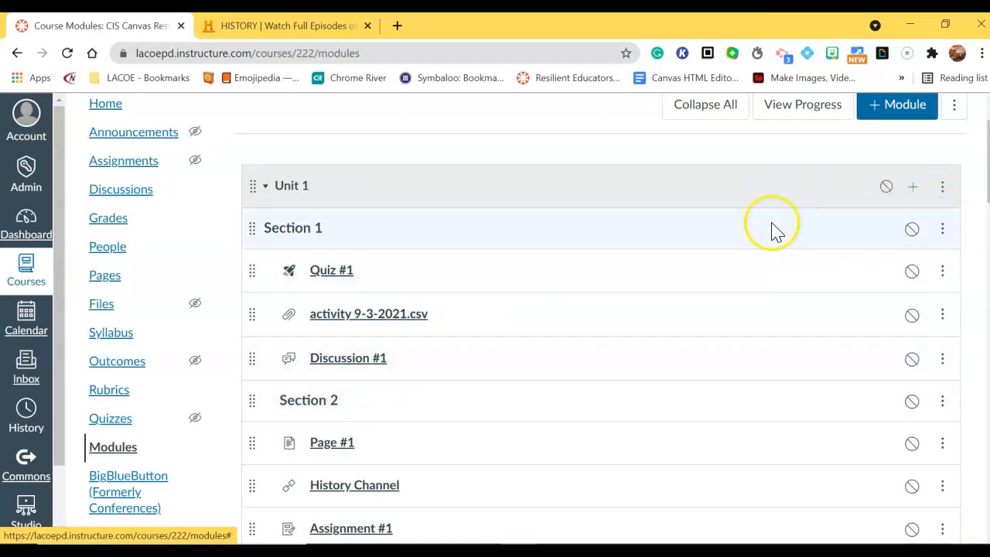
# Step: Duplicate the Unit 1 module
pyautogui.scroll(1, 762, 248)
pyautogui.scroll(-4, 751, 278)
pyautogui.scroll(3, 758, 298)
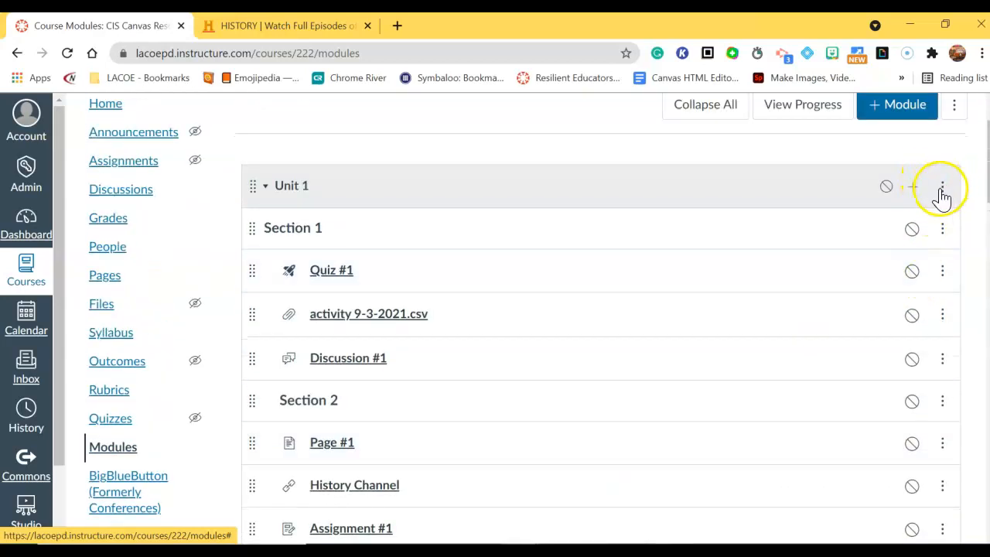
pyautogui.click(942, 189)
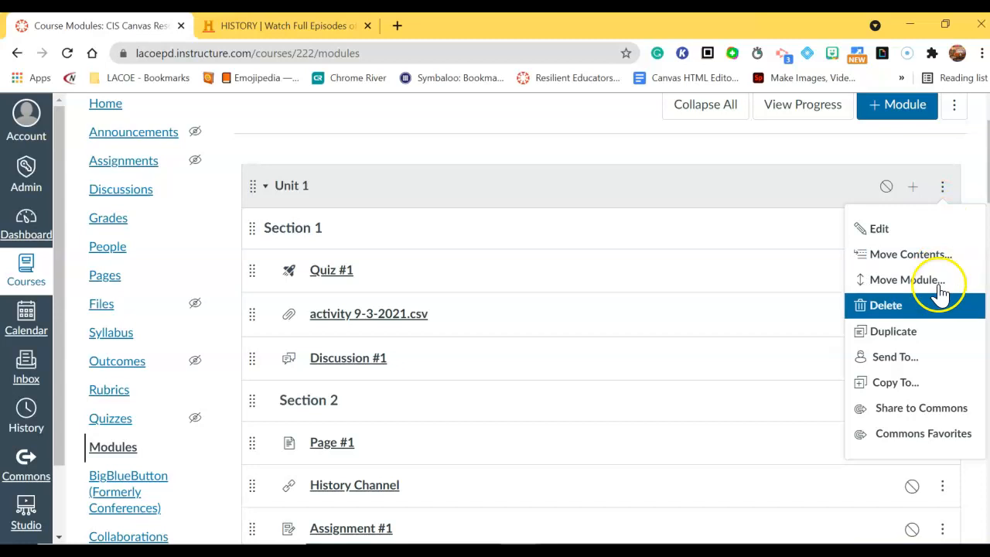
pyautogui.click(941, 331)
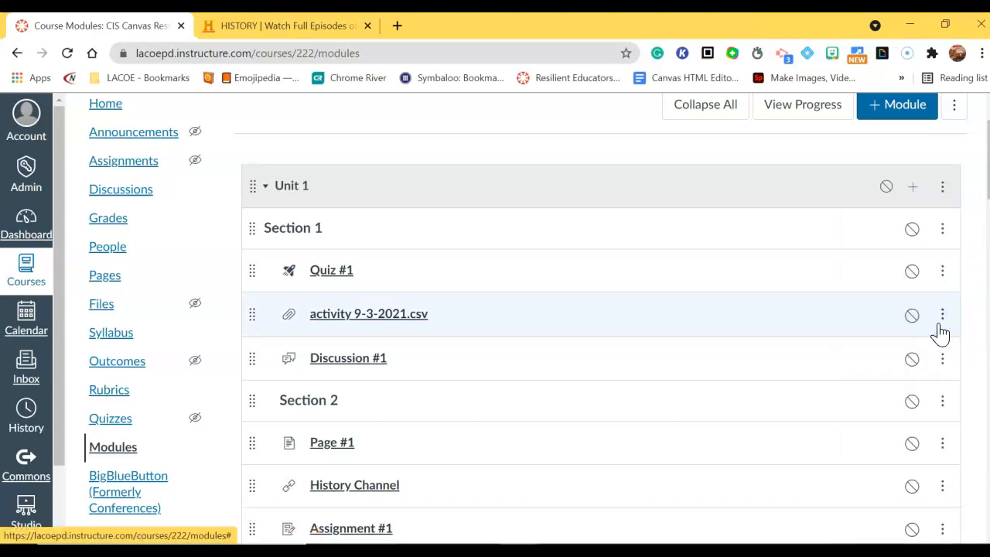
pyautogui.scroll(-11, 871, 307)
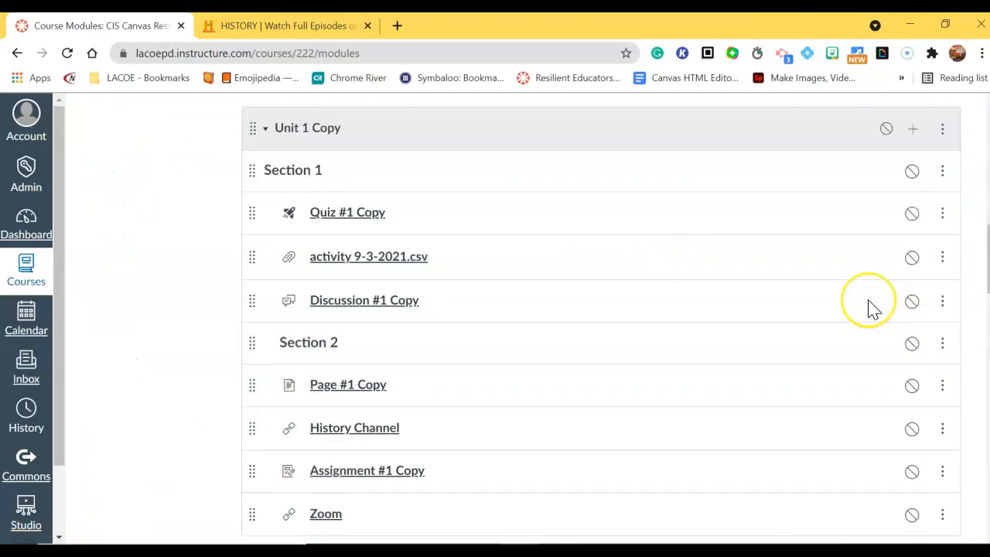
pyautogui.scroll(5, 773, 310)
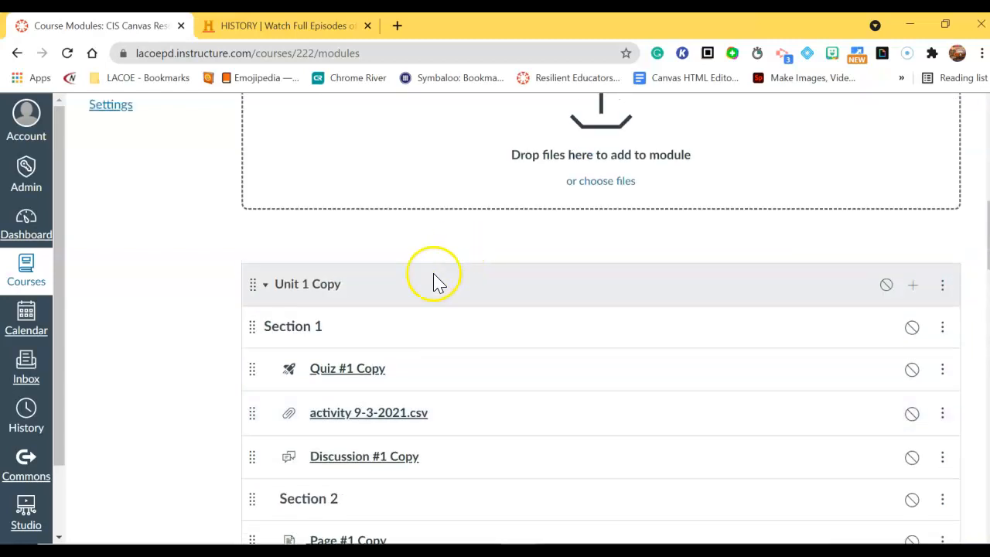
# Step: Rename the Unit 1 Copy module to 'Unit 2'
pyautogui.click(942, 287)
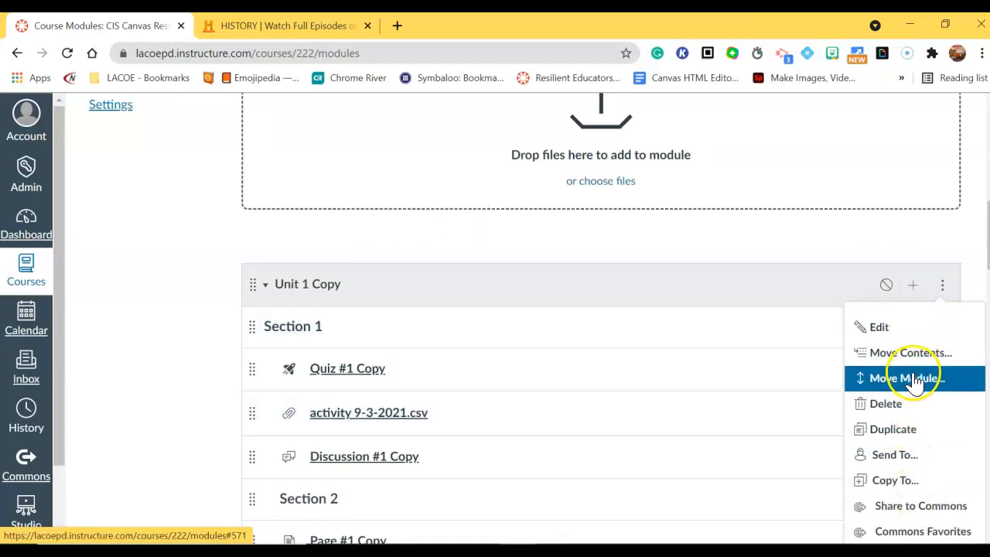
pyautogui.click(899, 329)
pyautogui.moveTo(441, 178); pyautogui.dragTo(286, 174)
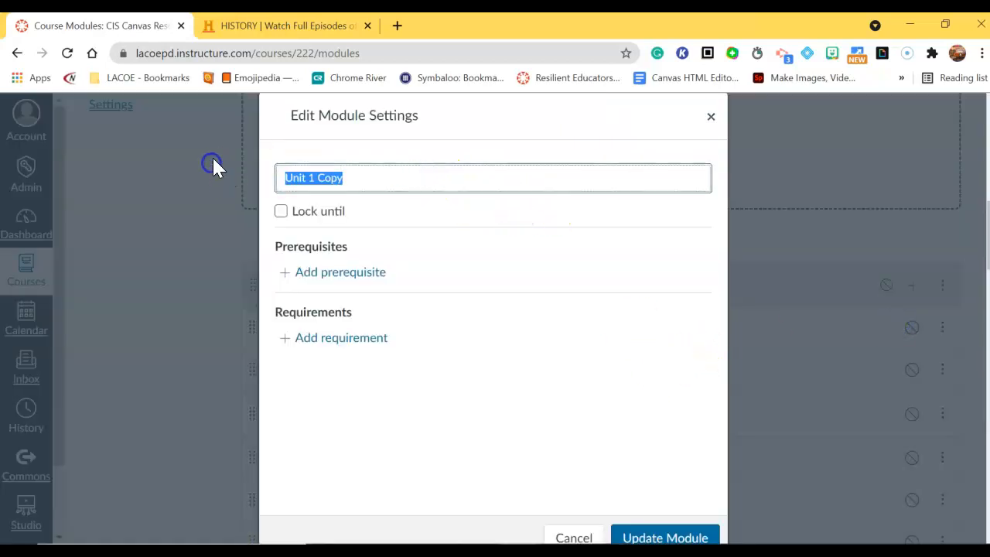
pyautogui.write('Unit ')
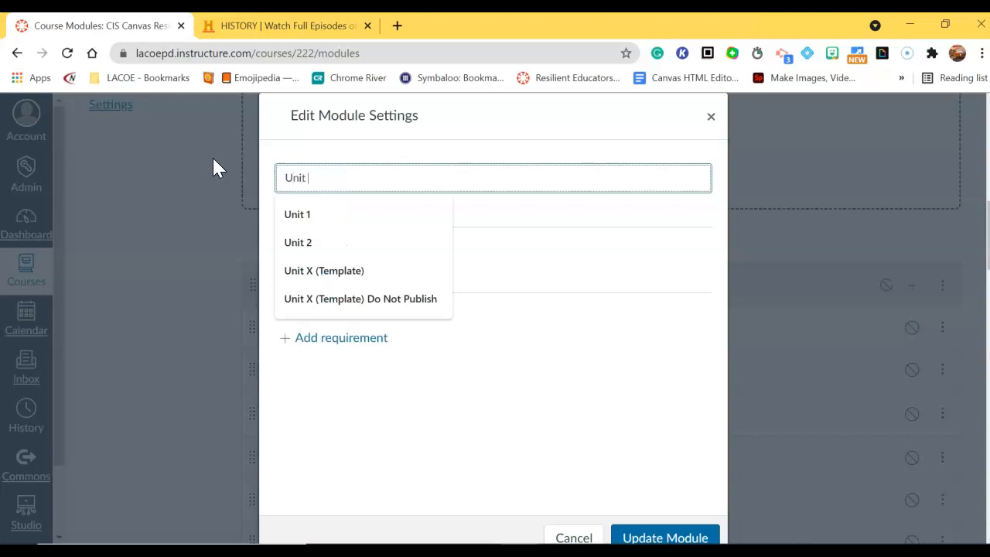
pyautogui.write('23')
pyautogui.press('BackSpace')
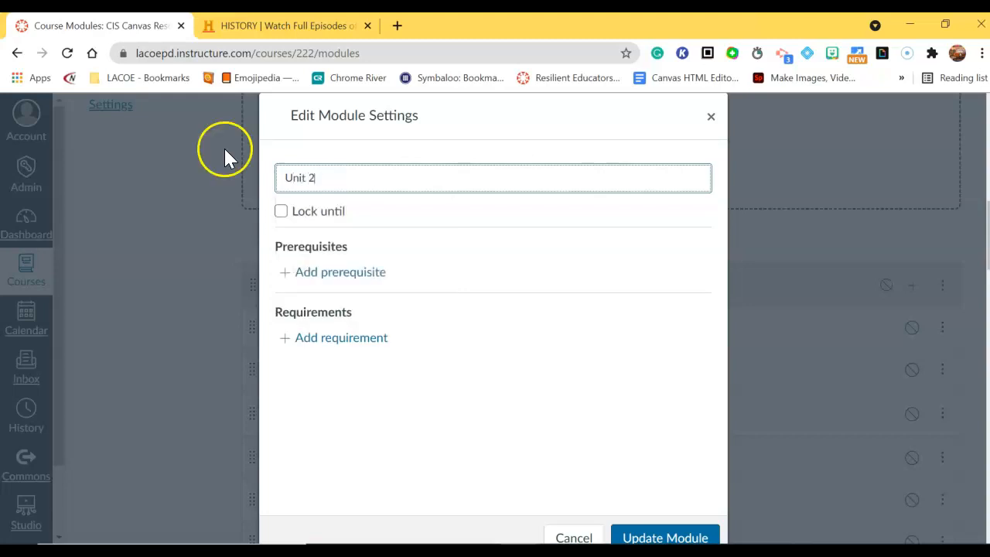
pyautogui.click(643, 537)
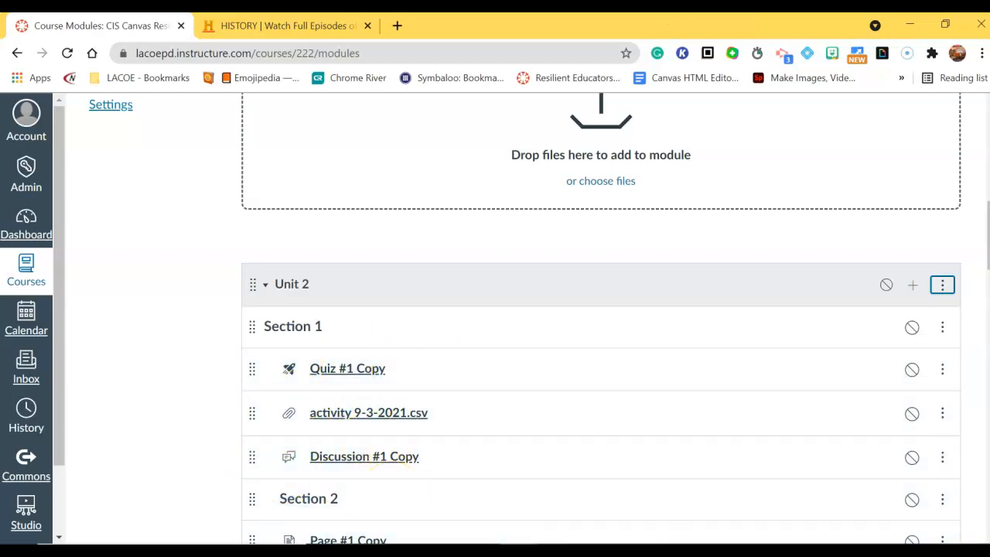
pyautogui.scroll(3, 555, 271)
pyautogui.scroll(5, 551, 267)
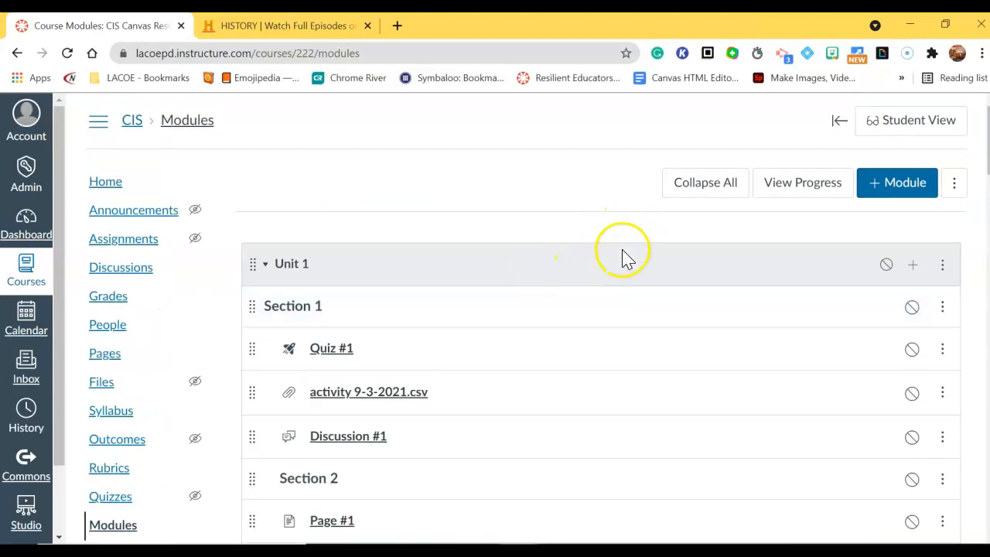
pyautogui.scroll(-3, 418, 281)
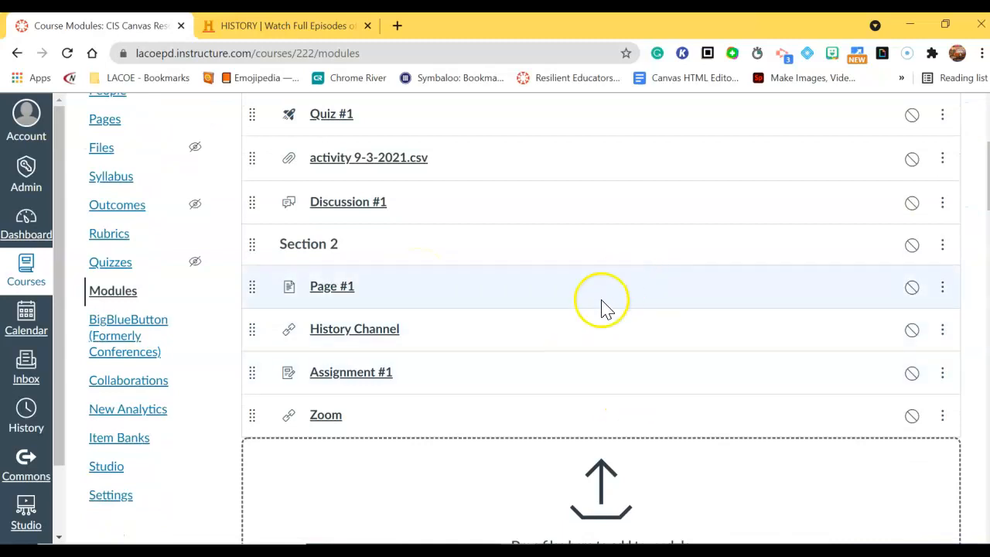
pyautogui.scroll(2, 624, 453)
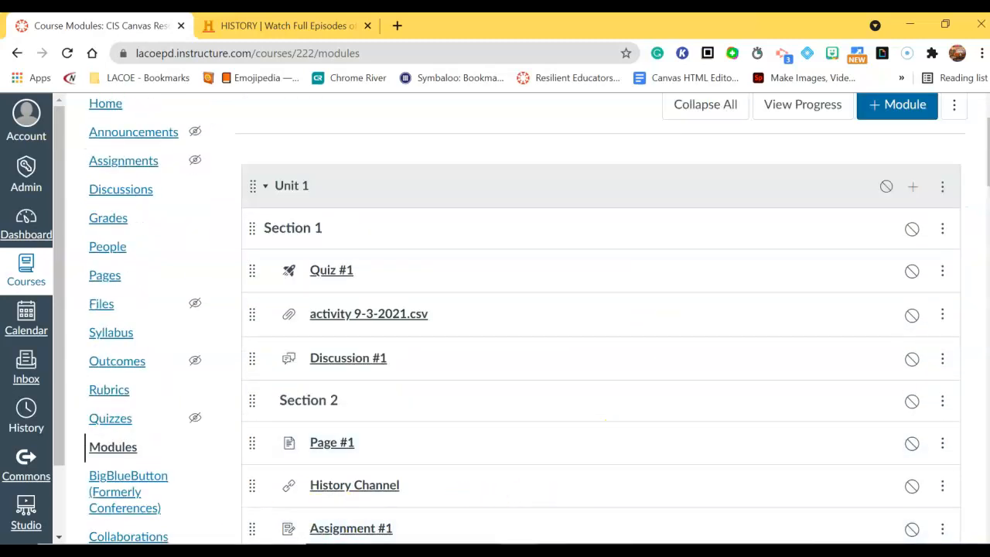